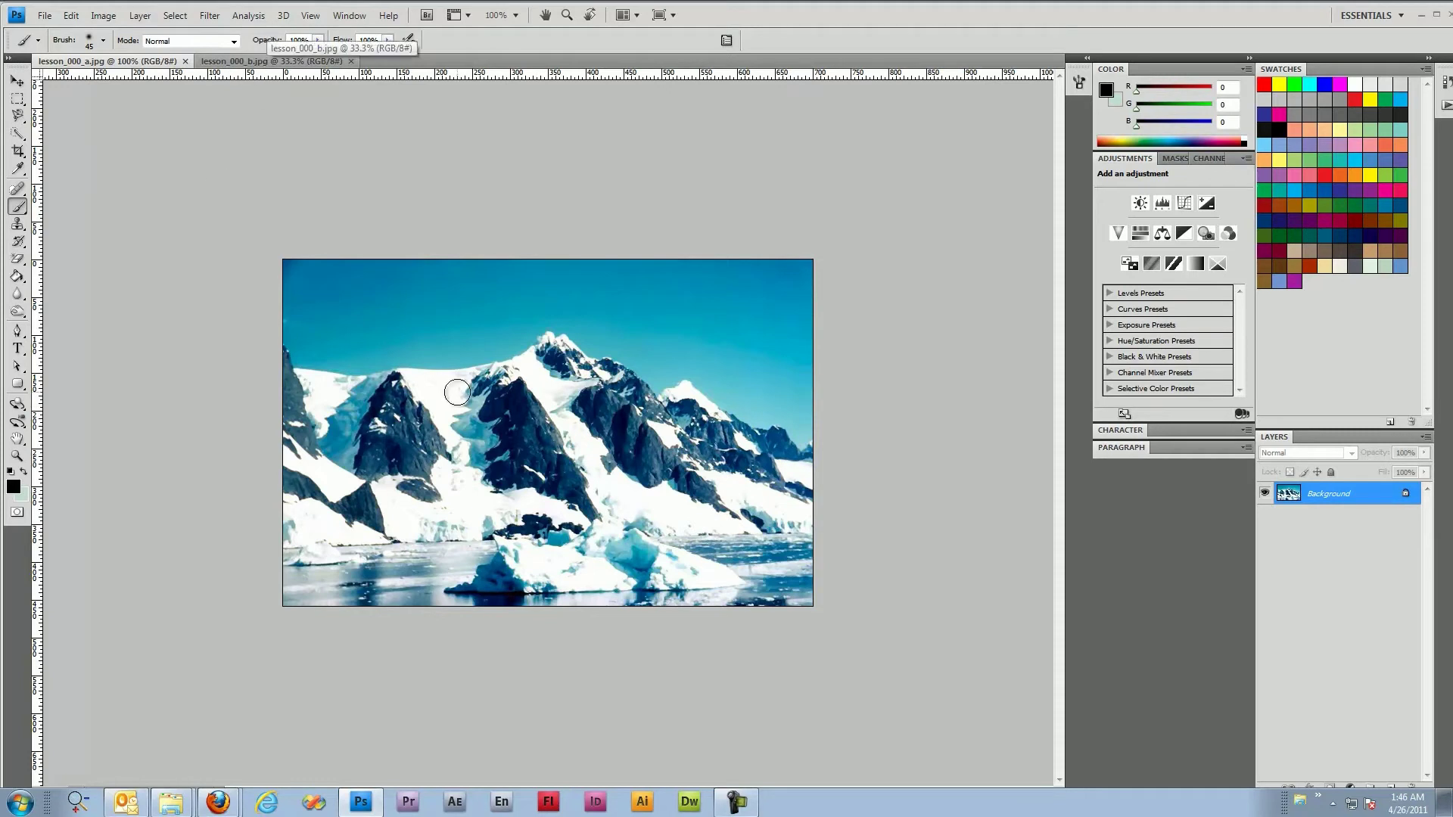
# Cut the mountain photo from Background and paste it as a new layer named Mountains
pyautogui.click(272, 61)
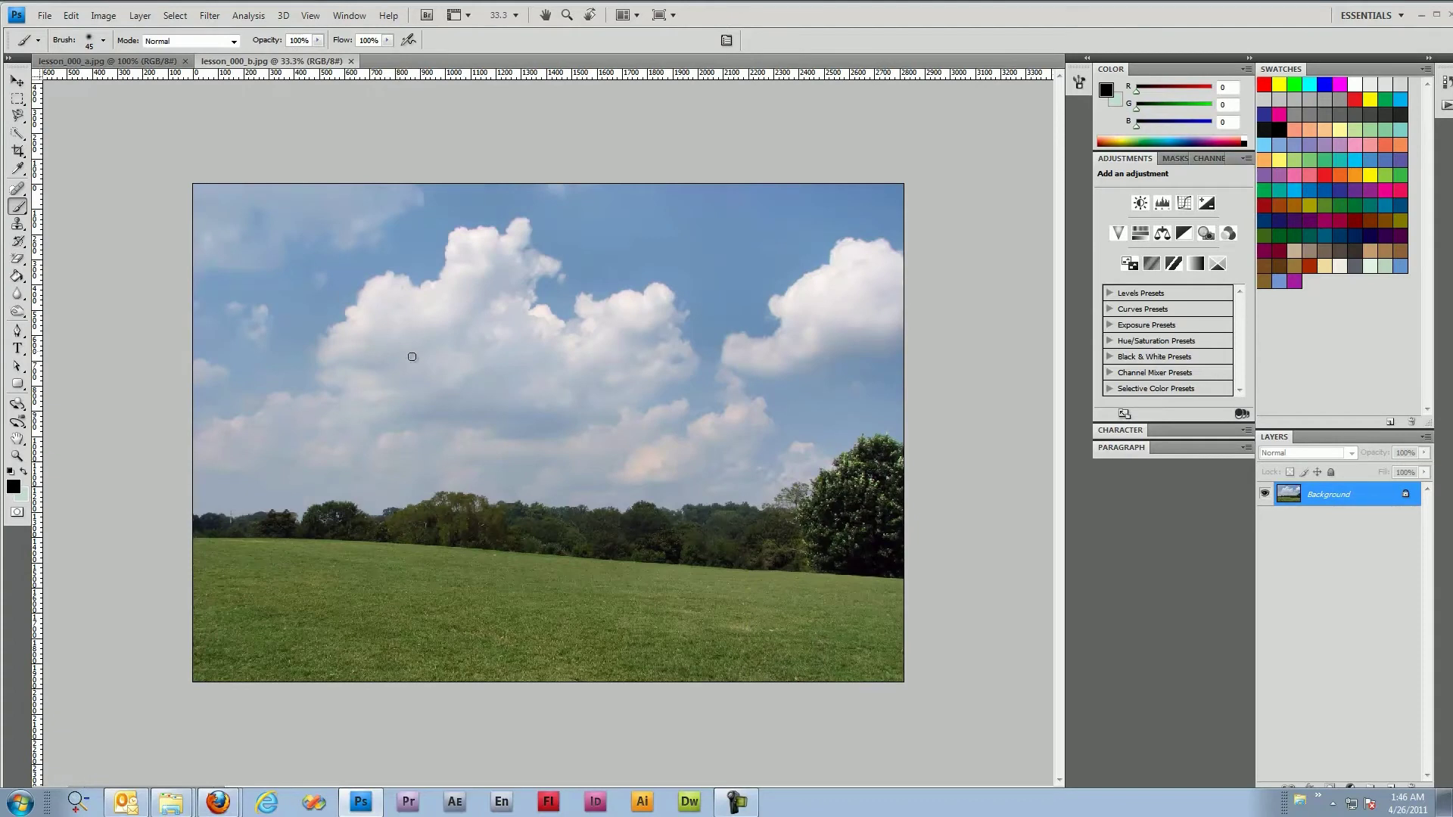
pyautogui.click(126, 64)
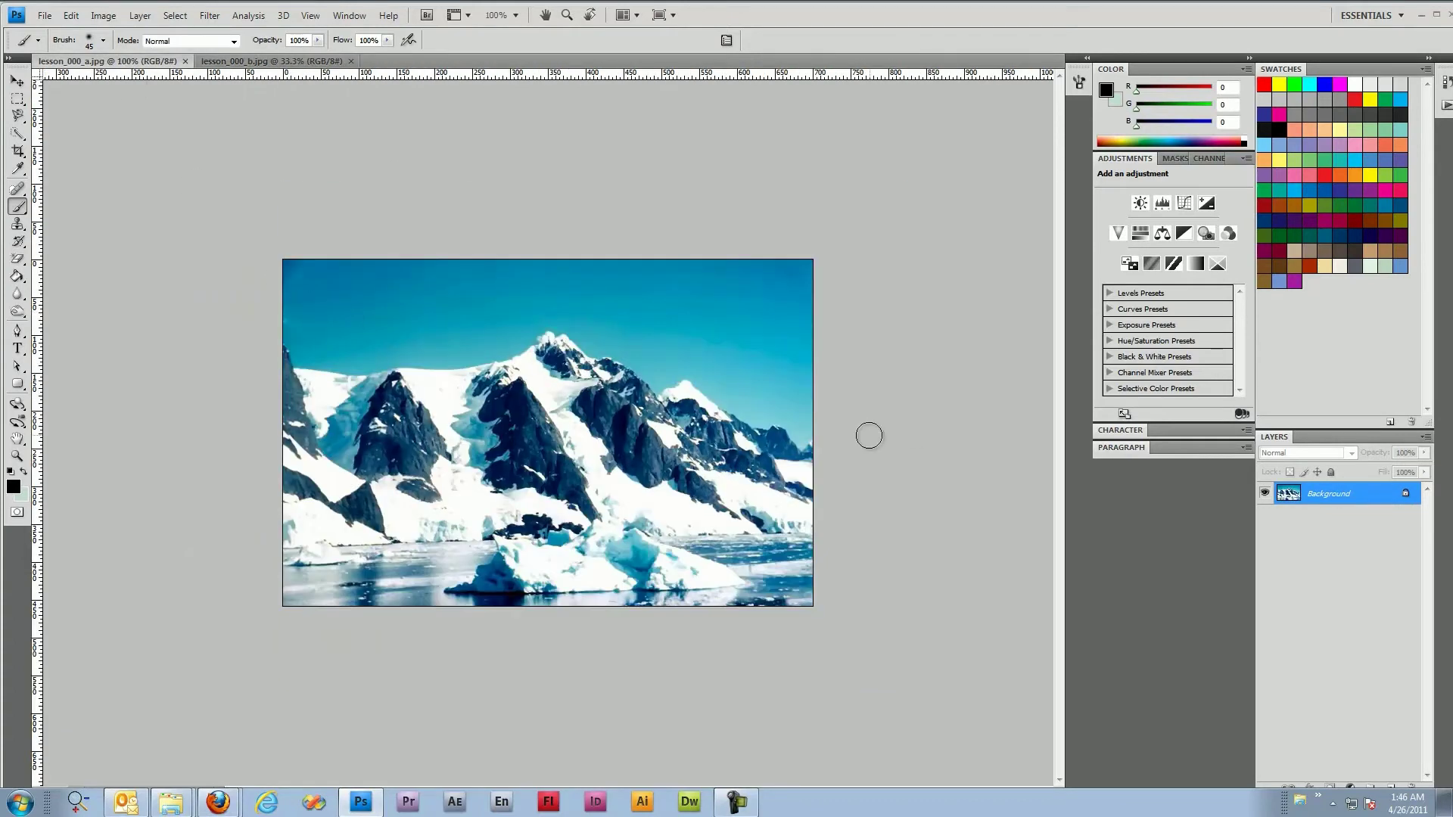
pyautogui.keyDown('ctrl'); pyautogui.click(1287, 501); pyautogui.keyUp('ctrl')
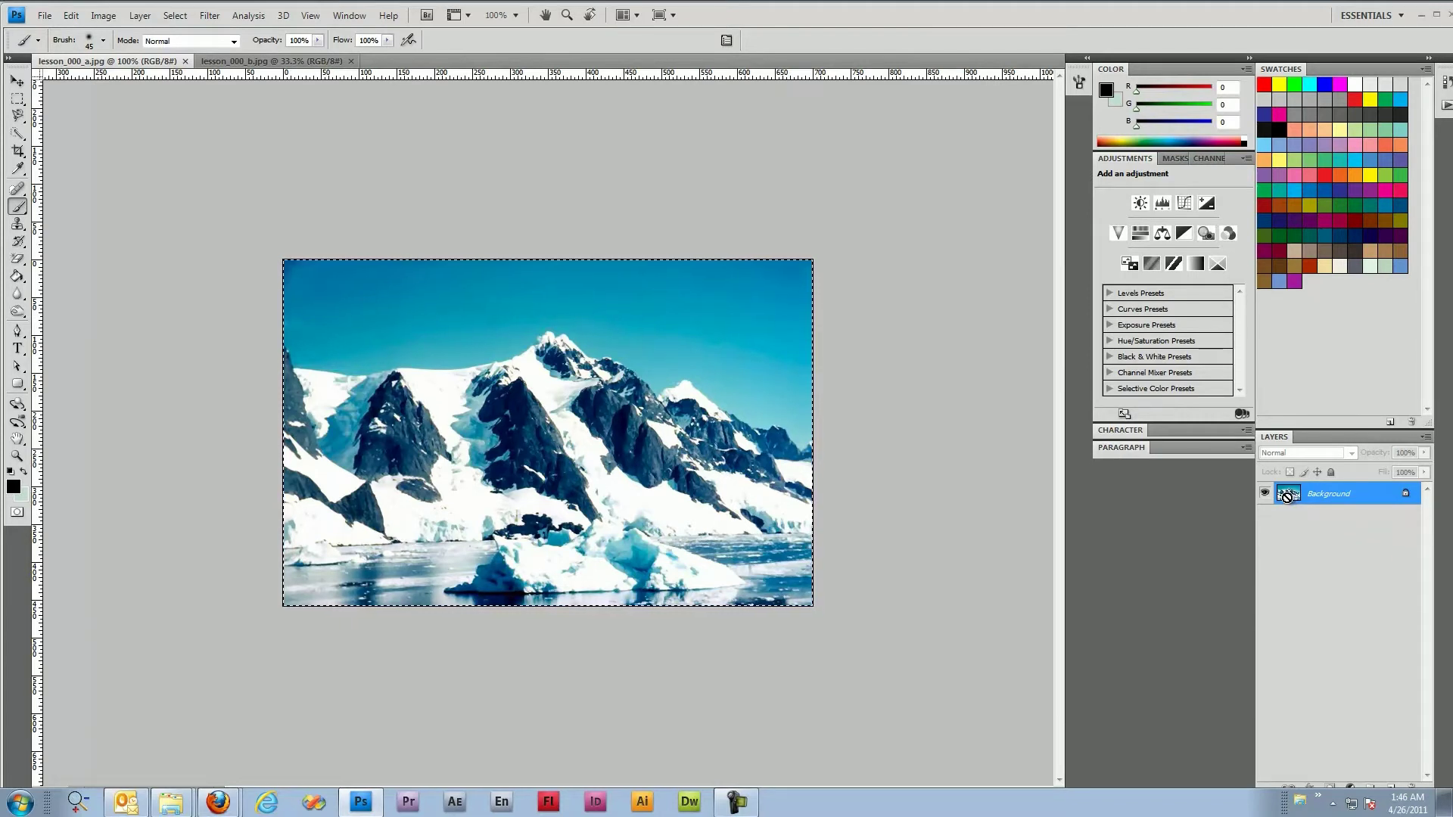
pyautogui.press('Delete')
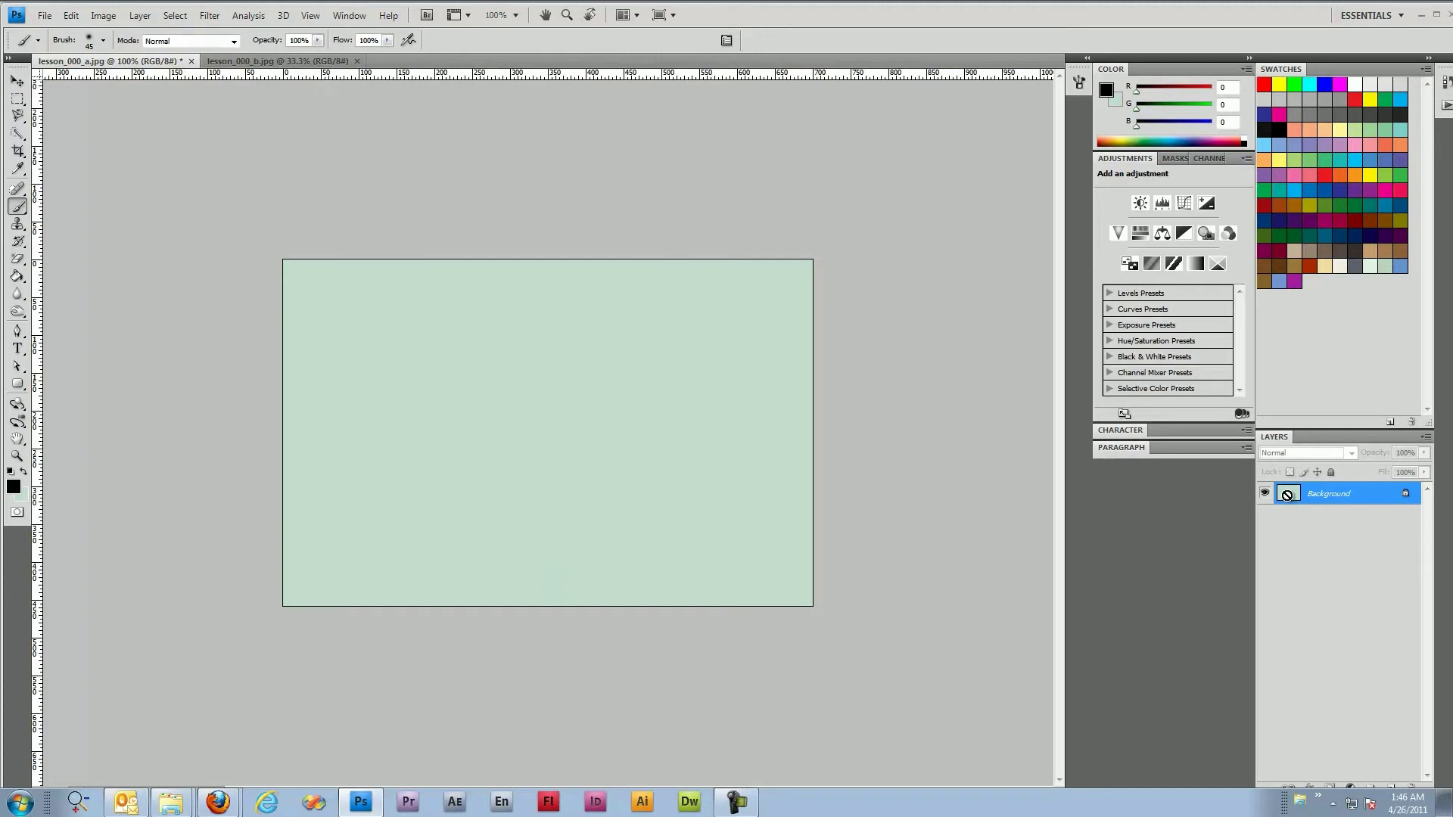
pyautogui.hotkey('ctrl', 'v')
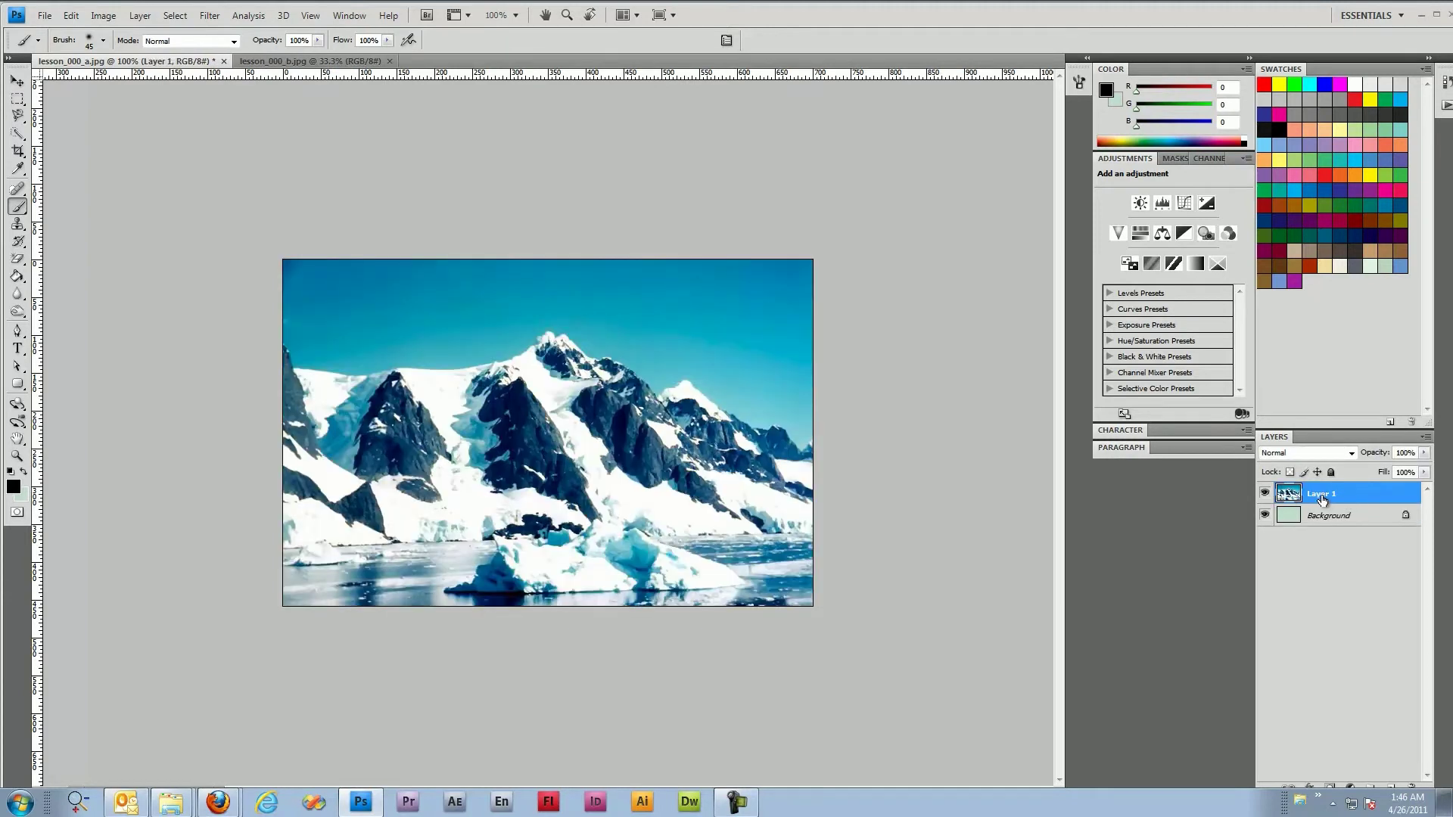
pyautogui.doubleClick(1328, 493)
pyautogui.write('Mountains')
pyautogui.press('Return')
# Fill the Background layer with black using the Paint Bucket
pyautogui.click(1336, 517)
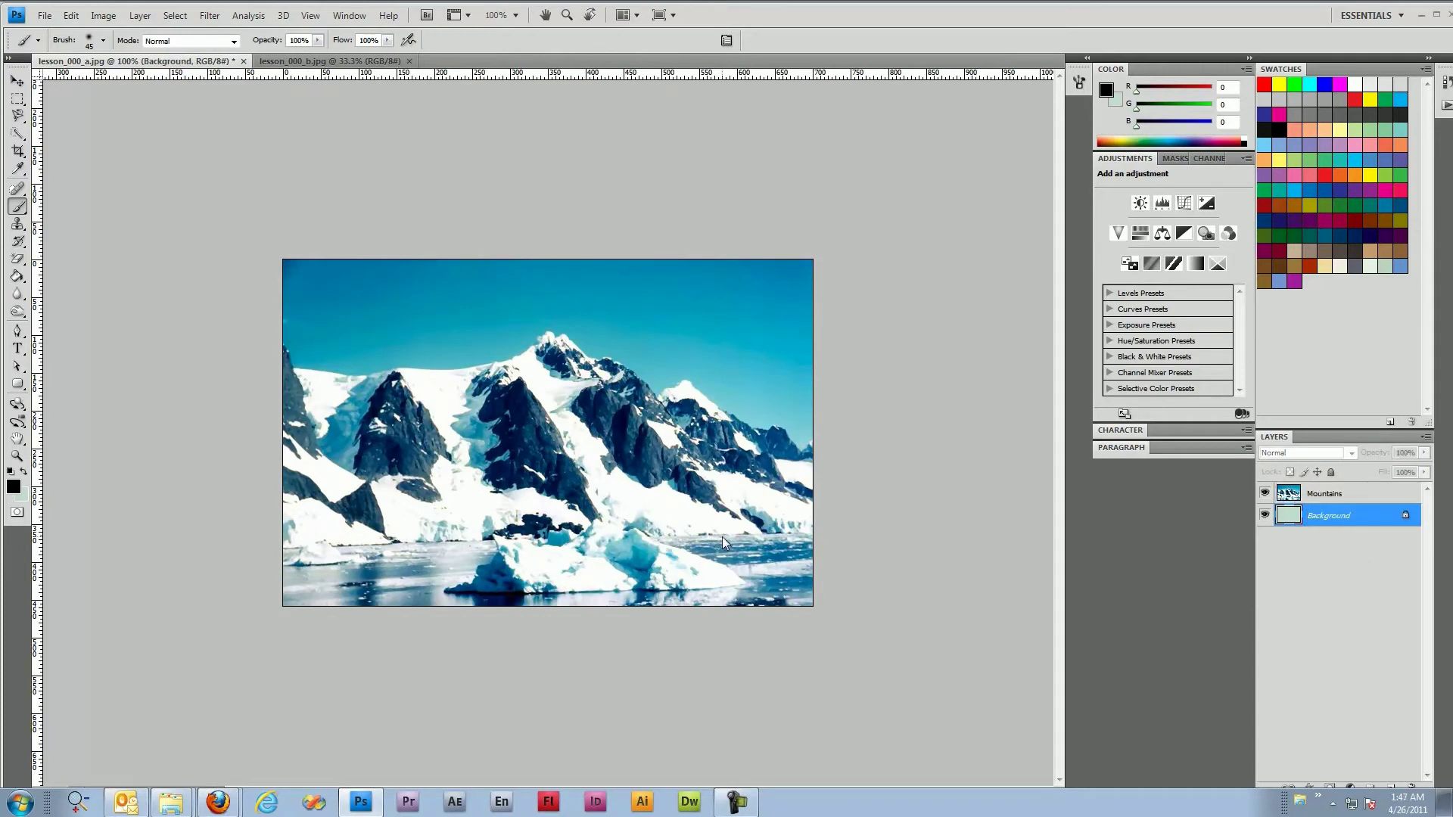
pyautogui.click(18, 275)
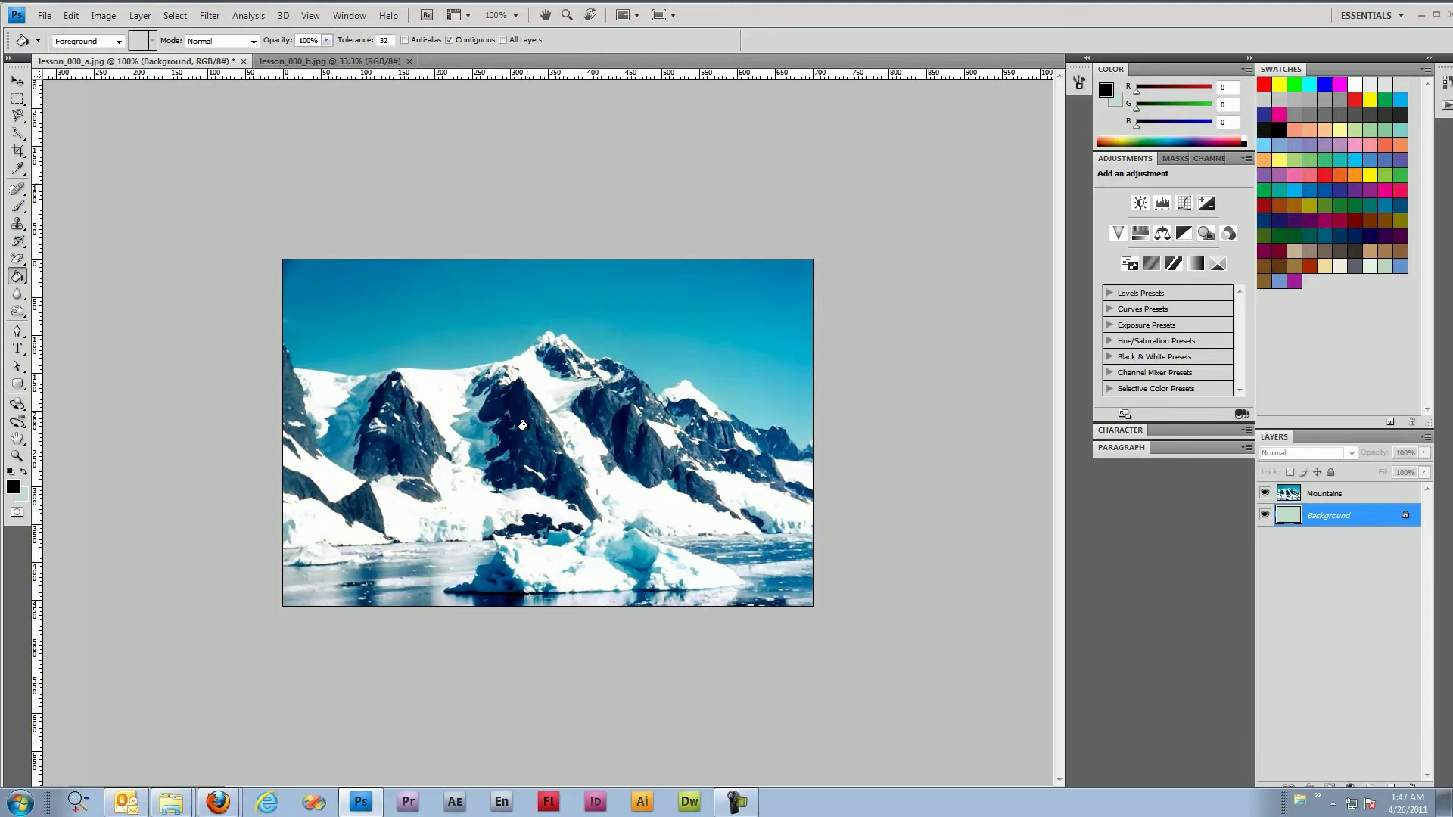
pyautogui.click(560, 428)
pyautogui.click(1358, 503)
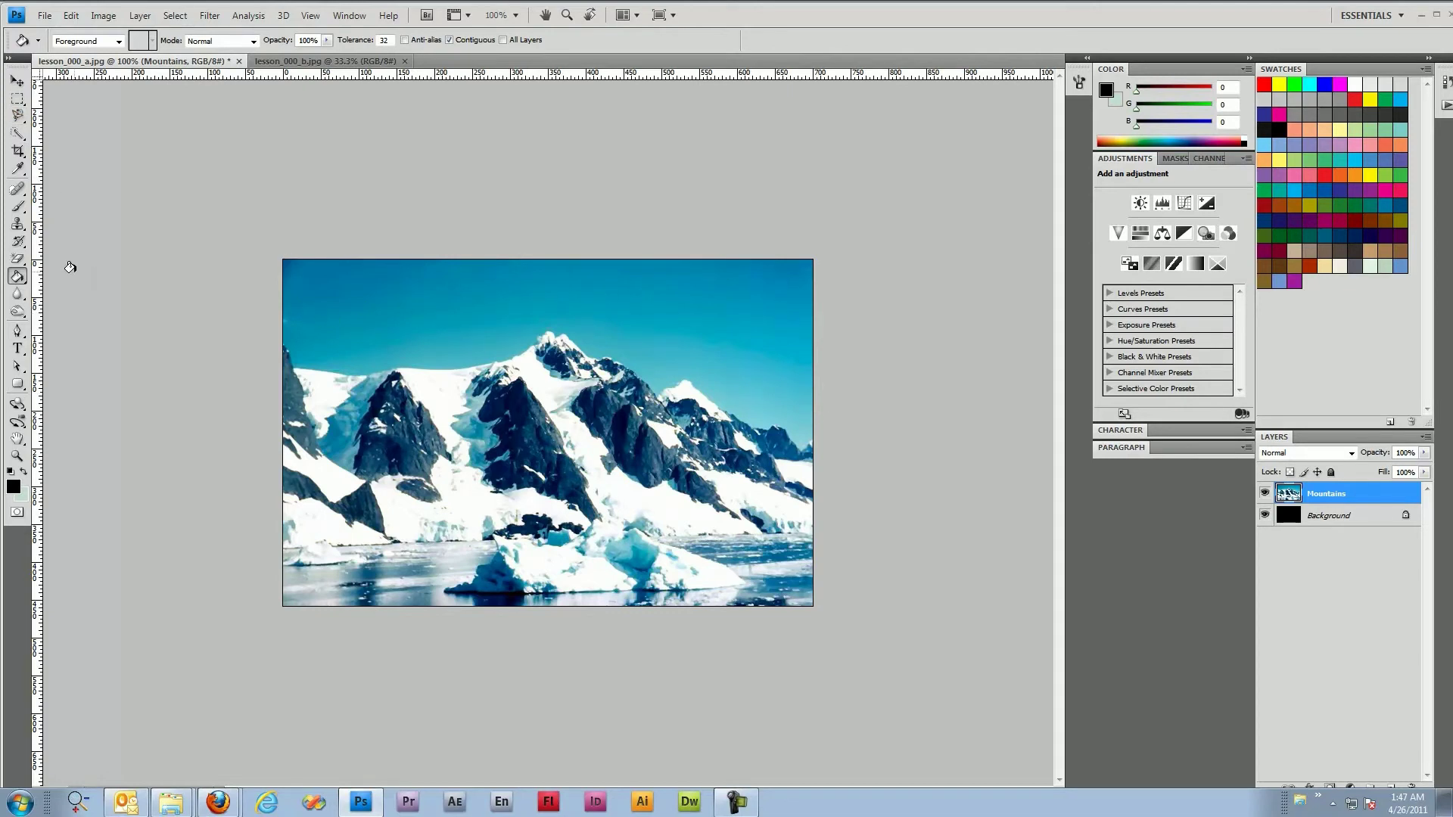
# Drag the Quick Selection tool across the blue sky above the ridge to select it
pyautogui.press('w')
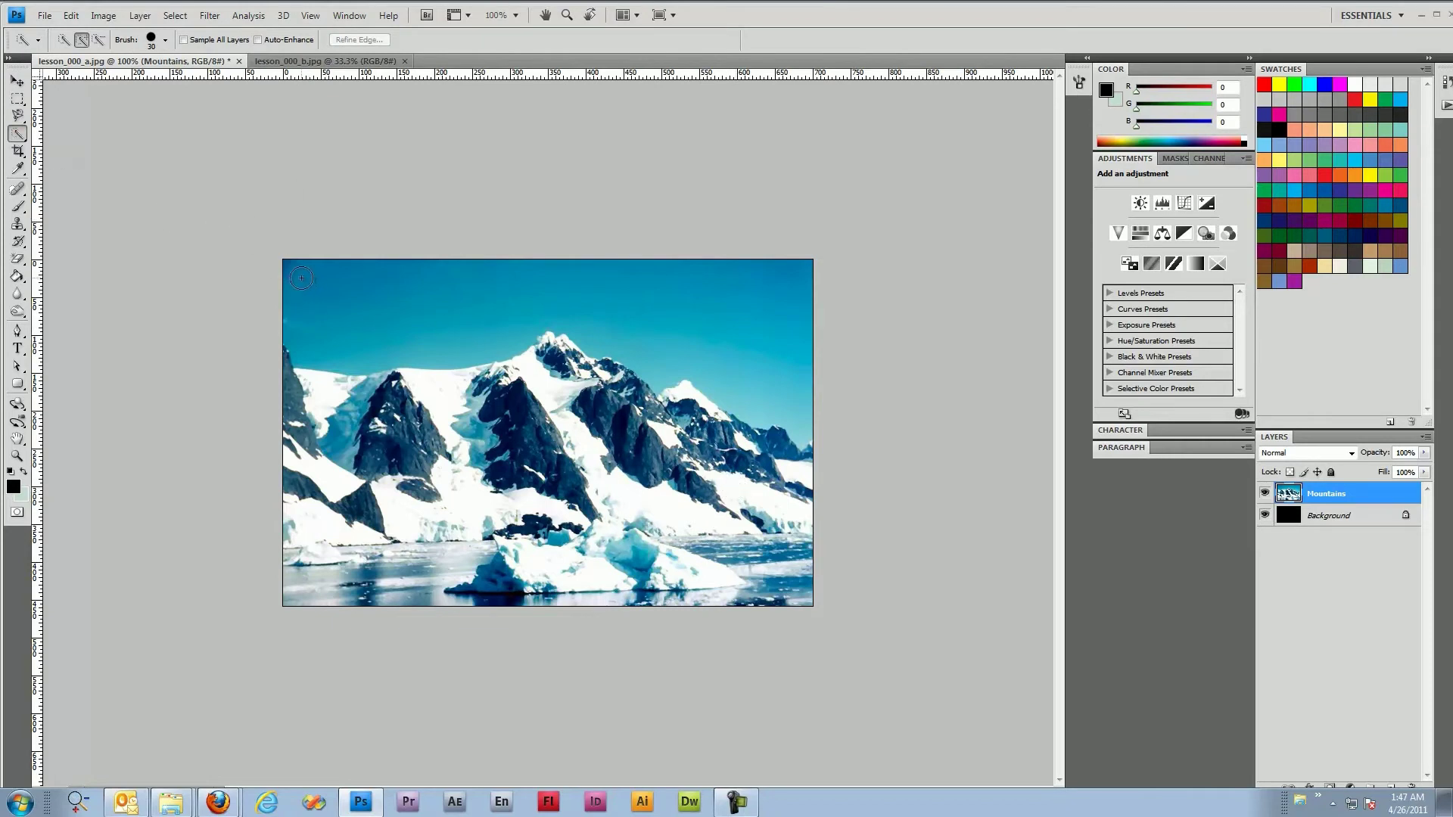
pyautogui.moveTo(324, 289)
pyautogui.mouseDown()
pyautogui.moveTo(622, 286)
pyautogui.moveTo(544, 308)
pyautogui.mouseUp()
pyautogui.click(165, 41)
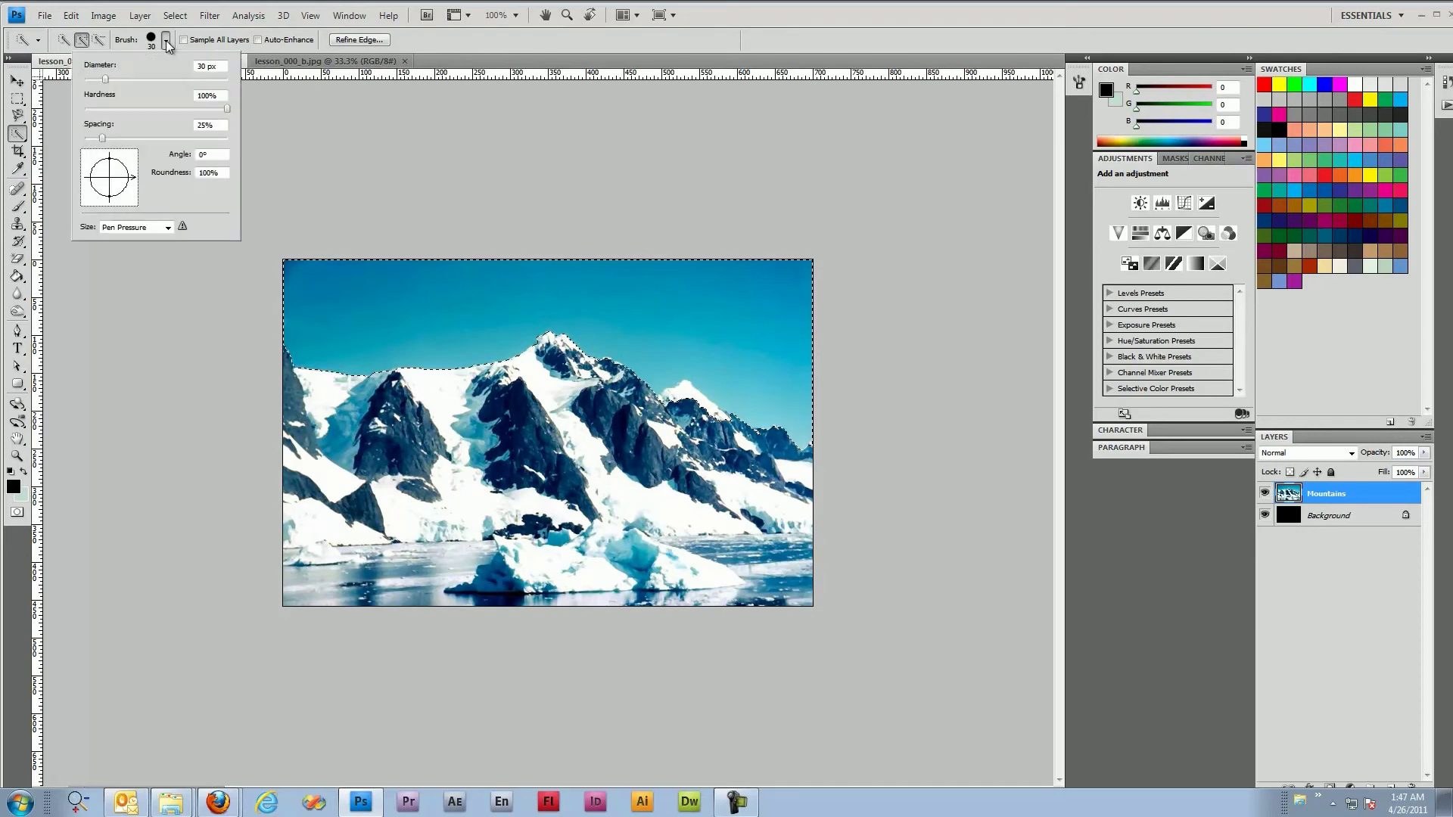
pyautogui.click(166, 40)
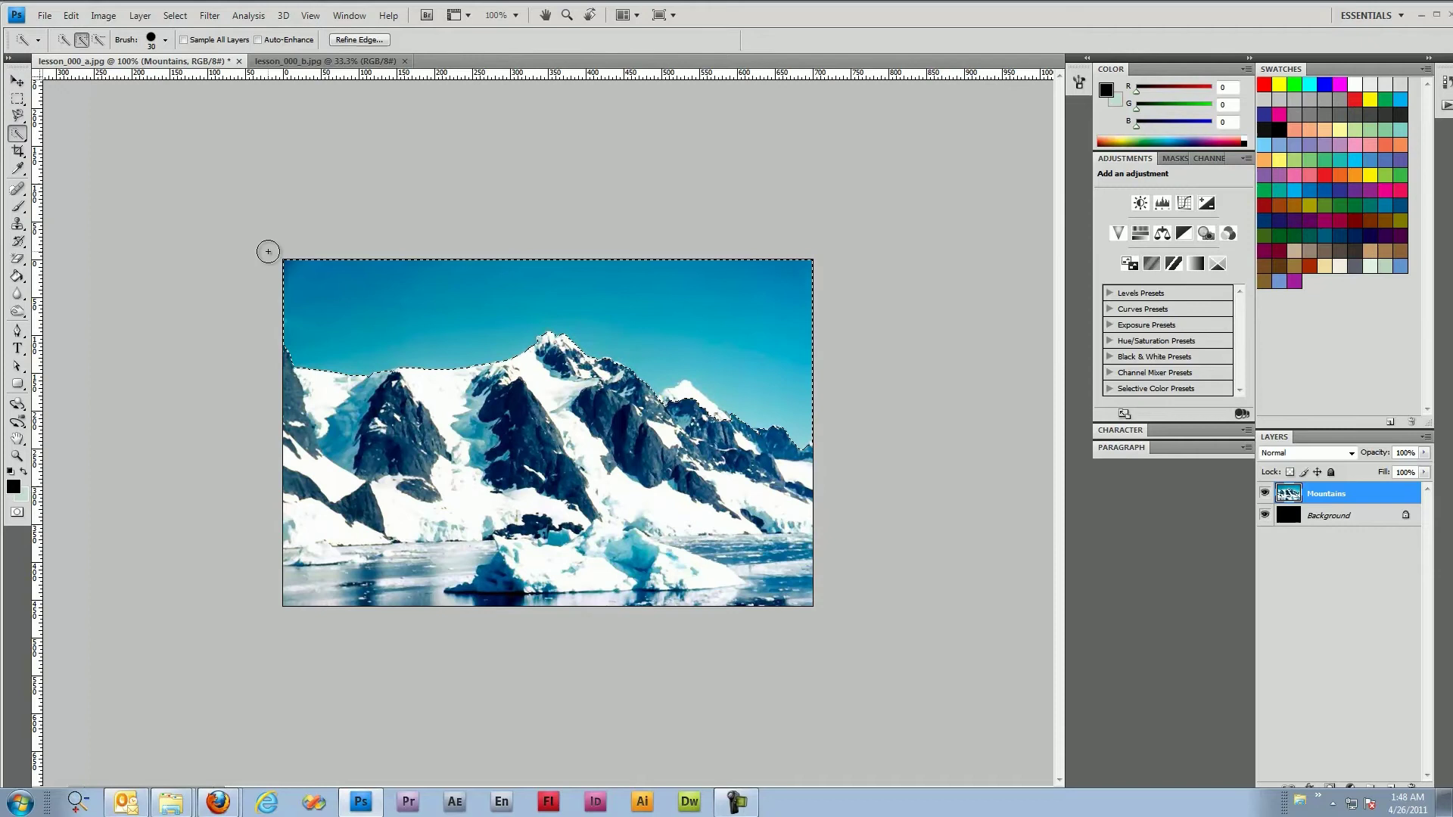
# Invert the selection to the mountains and add a layer mask to the Mountains layer
pyautogui.click(175, 16)
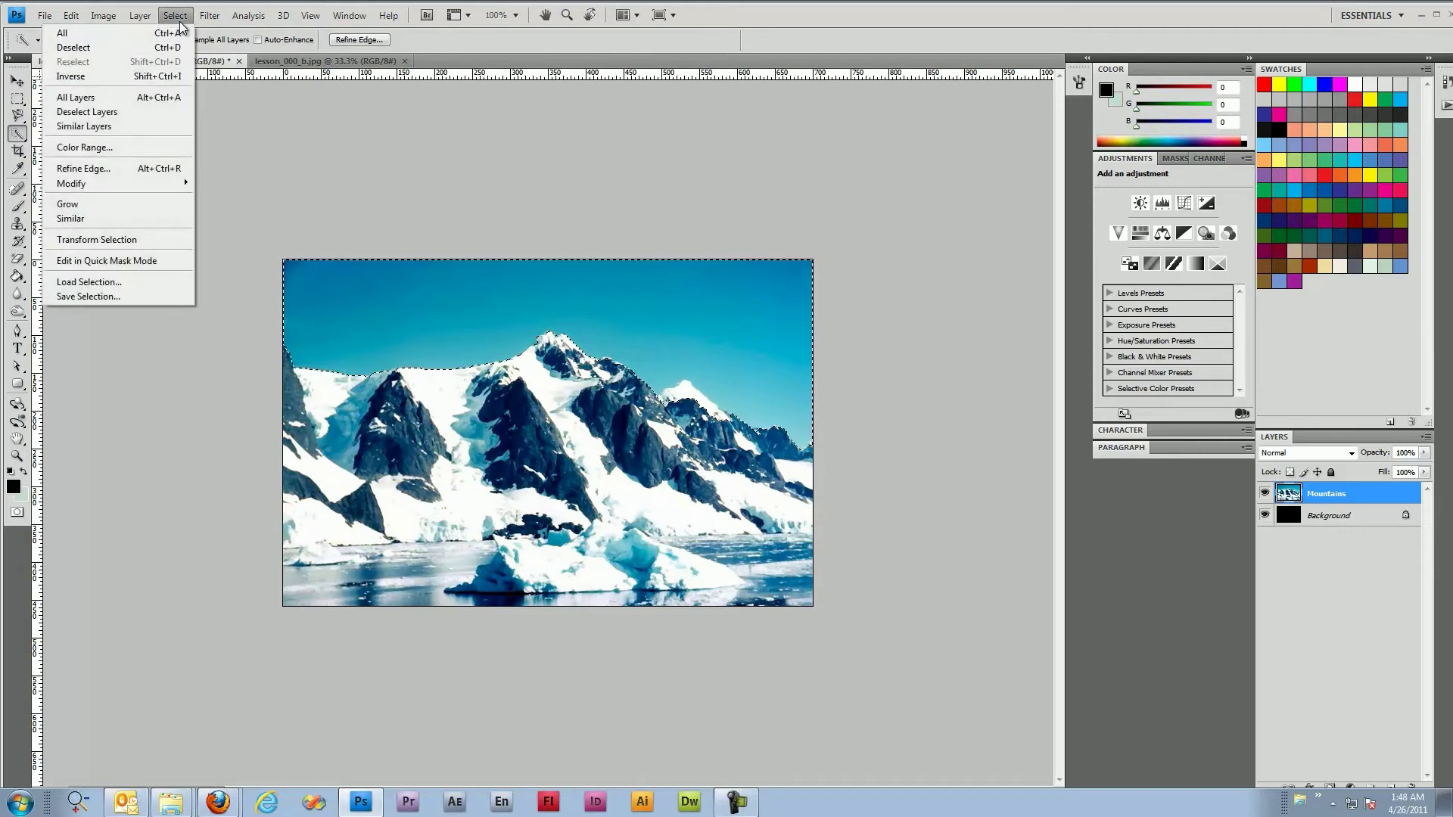
pyautogui.click(146, 77)
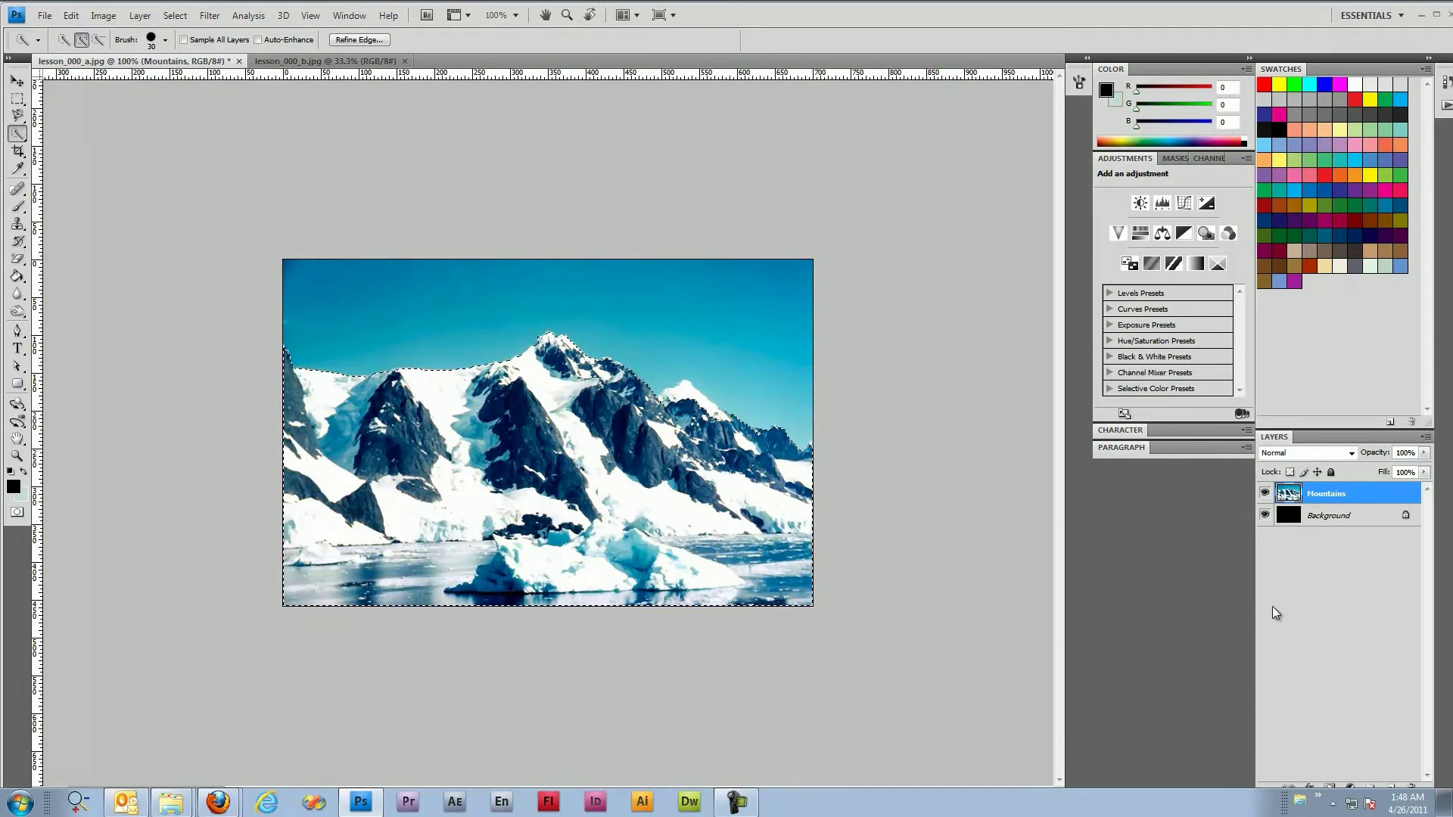
pyautogui.click(1330, 790)
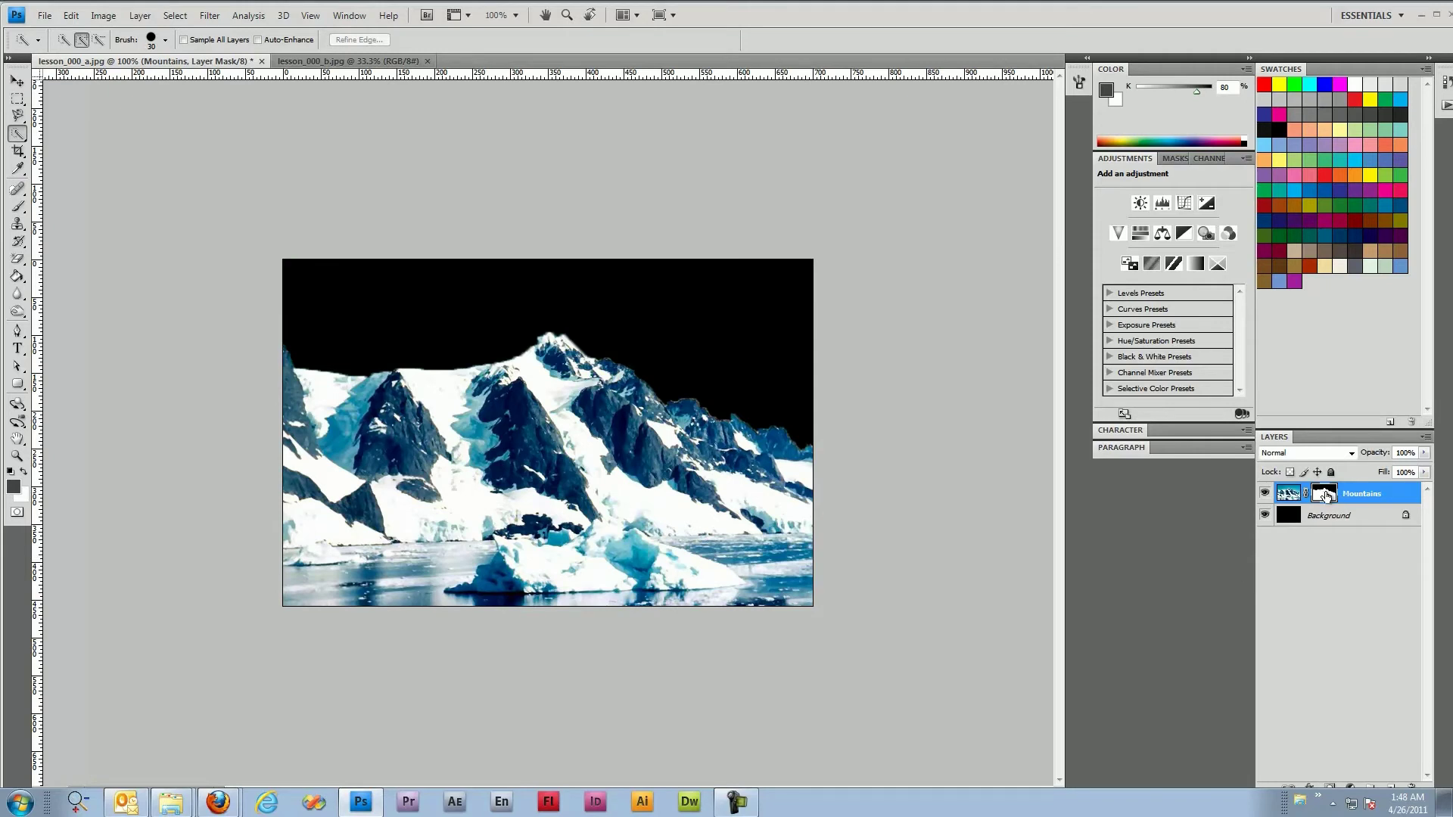
# Select the entire cloud photo in lesson_000_b
pyautogui.click(348, 60)
pyautogui.rightClick(461, 456)
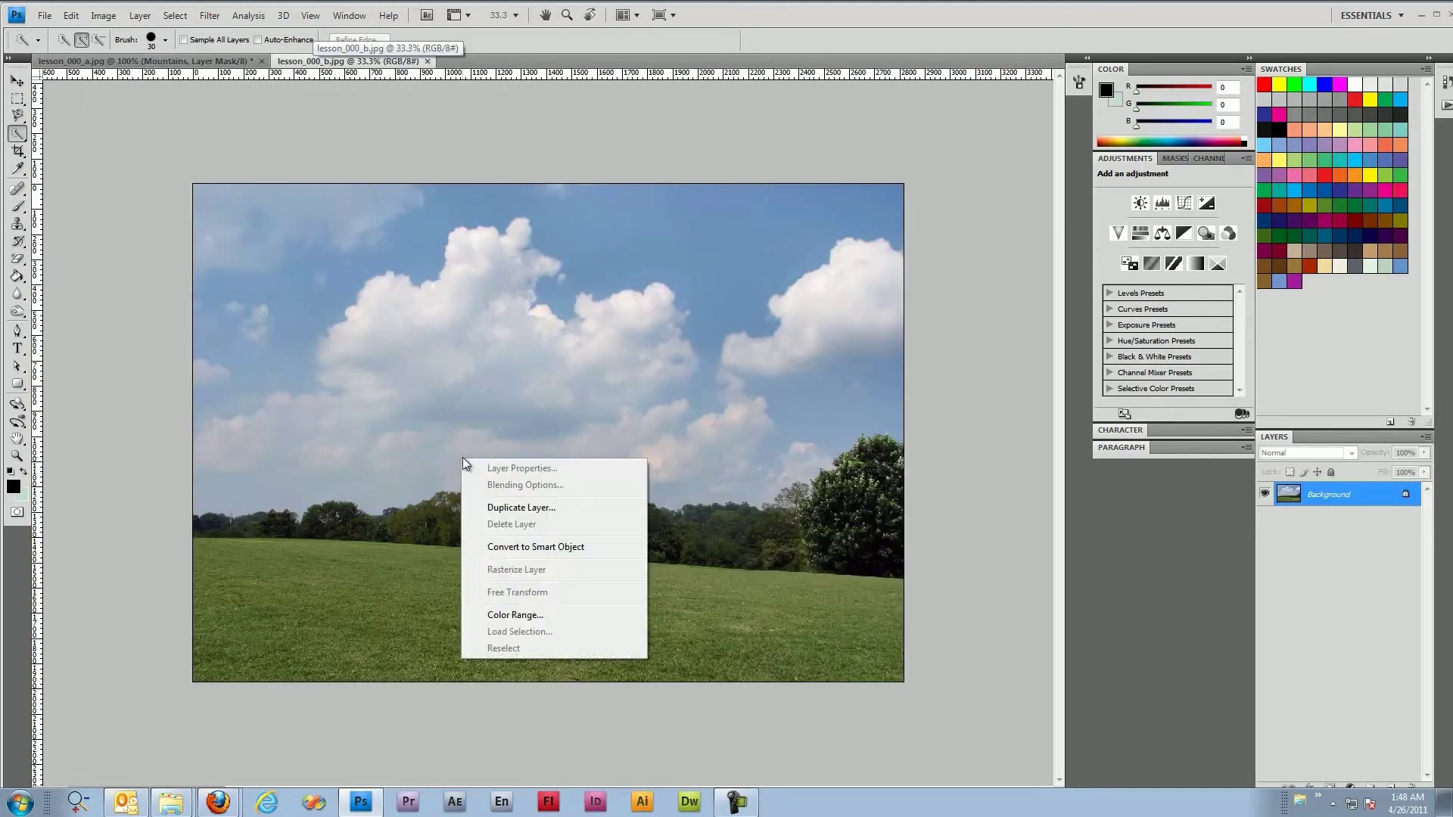
pyautogui.rightClick(417, 416)
pyautogui.click(383, 397)
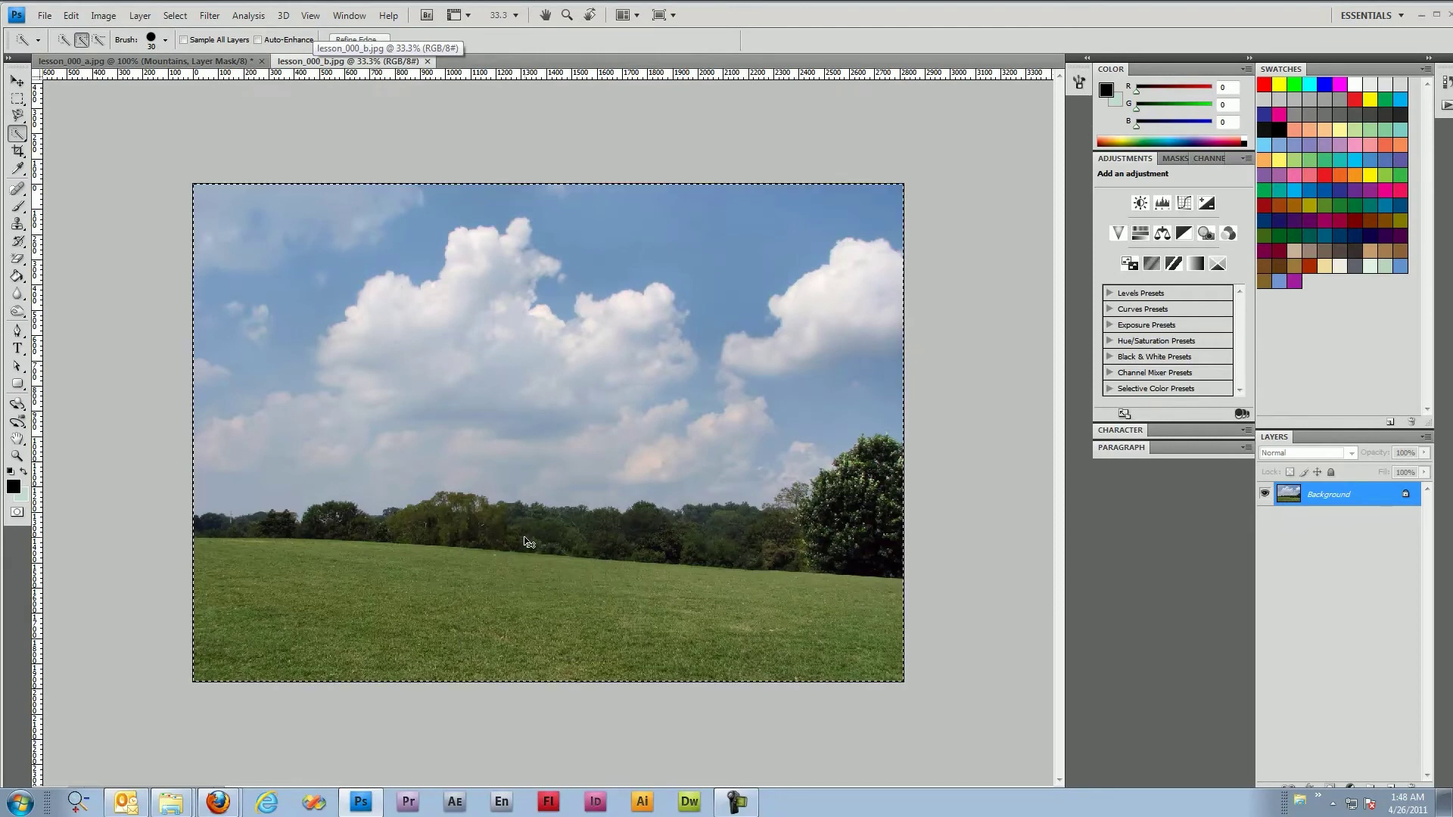
pyautogui.hotkey('ctrl', 'a')
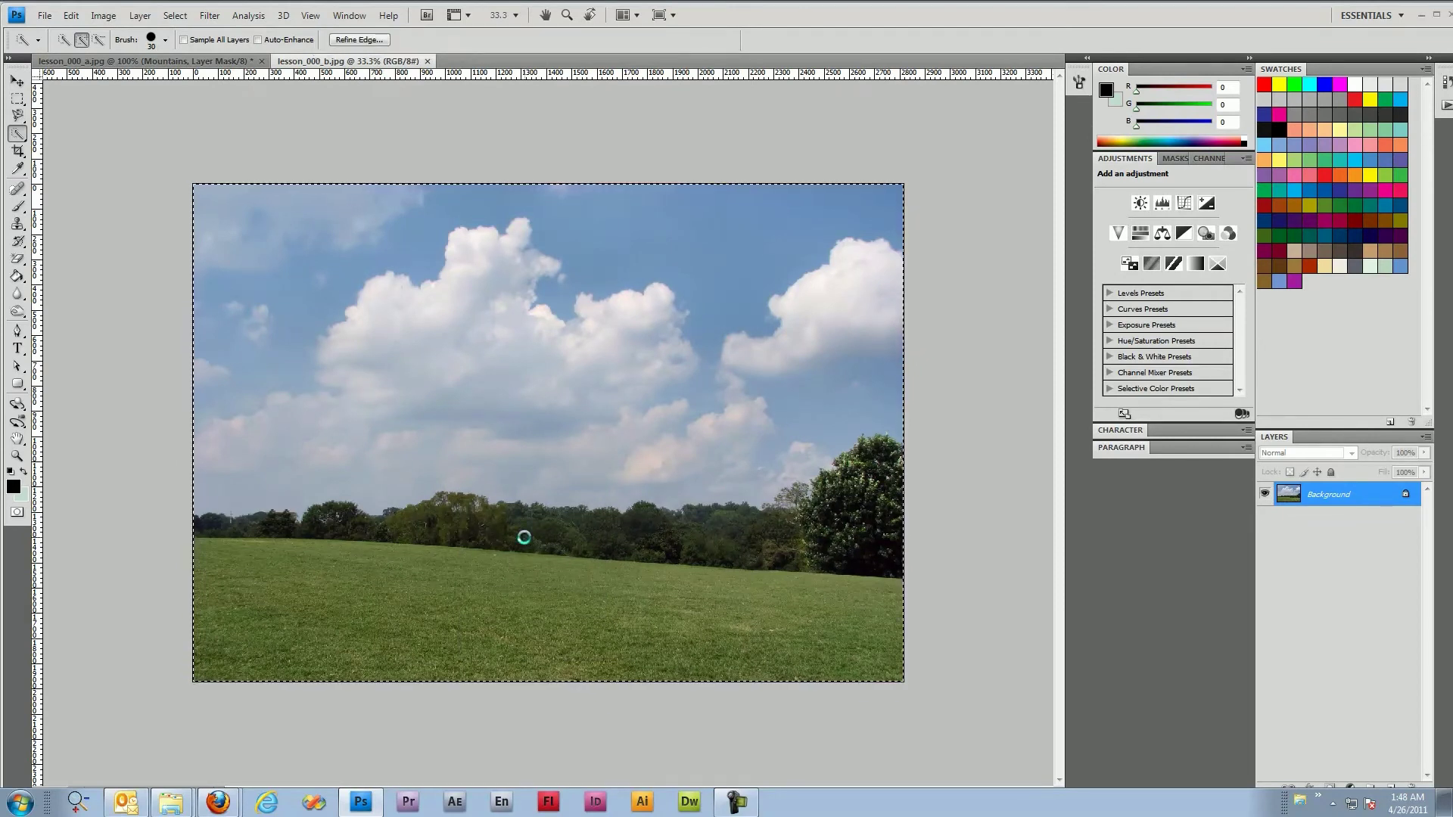
# Paste the clouds above the Background layer and rename the new layer Sky
pyautogui.click(203, 62)
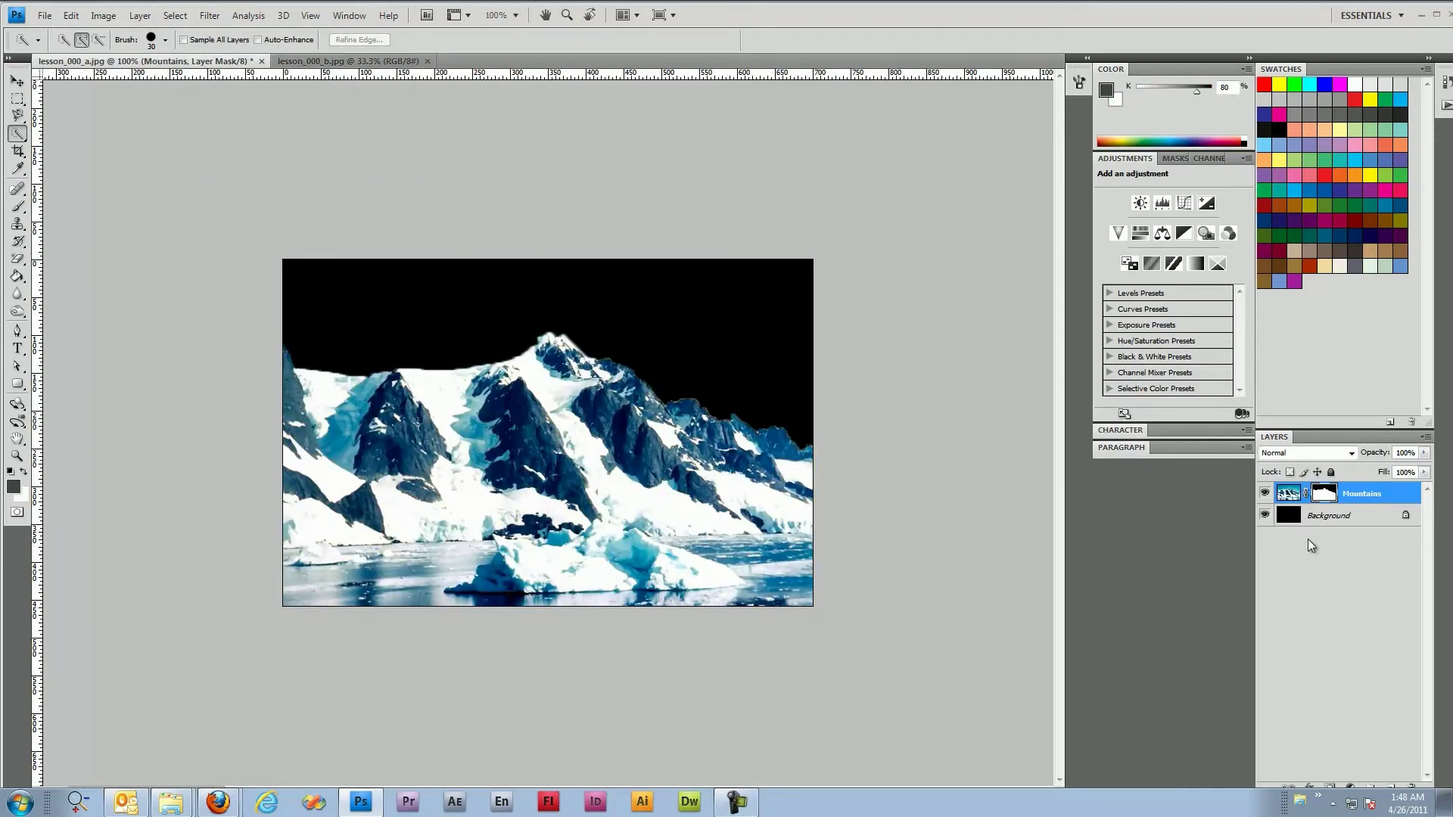
pyautogui.click(1338, 518)
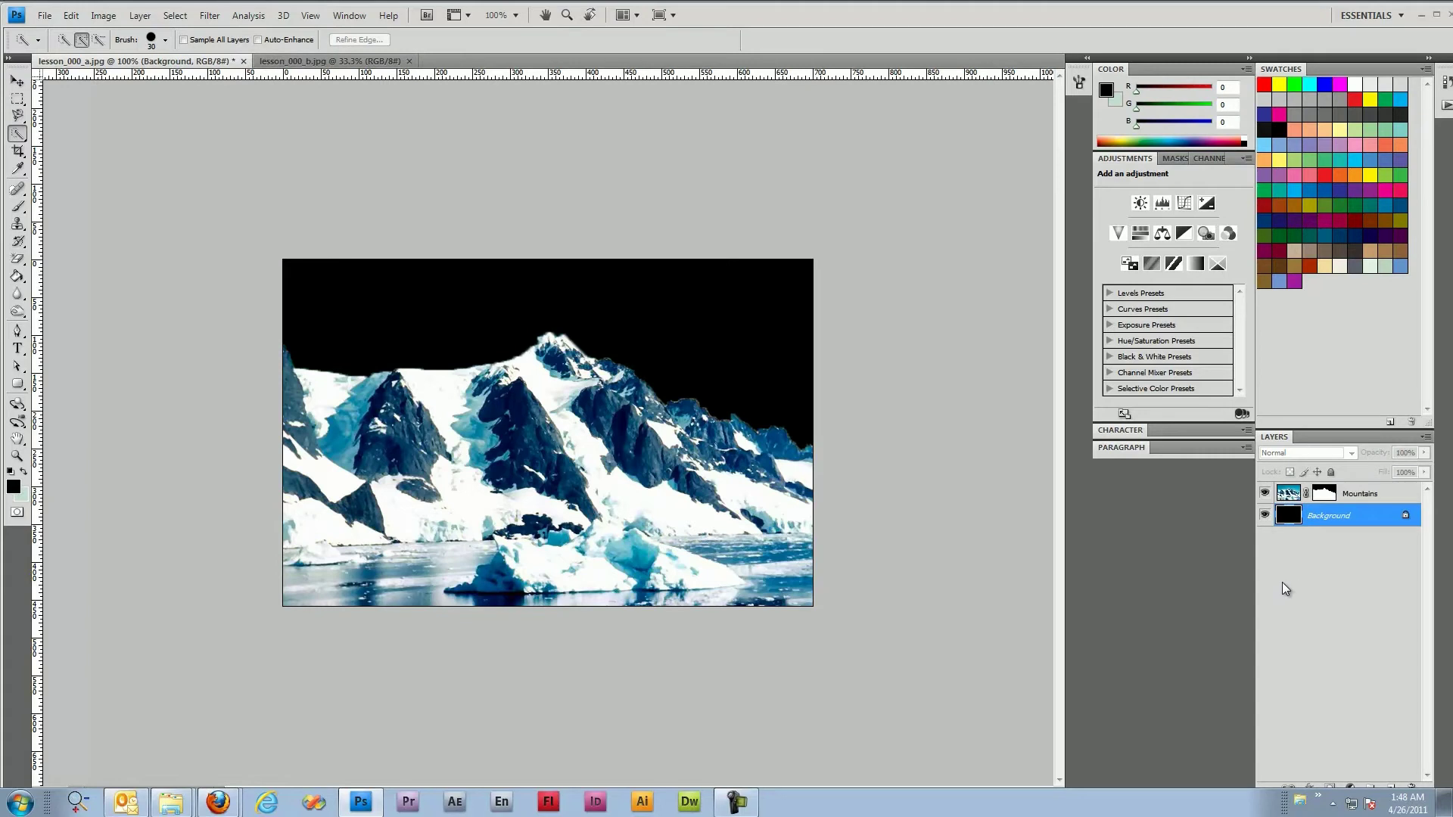
pyautogui.hotkey('ctrl', 'v')
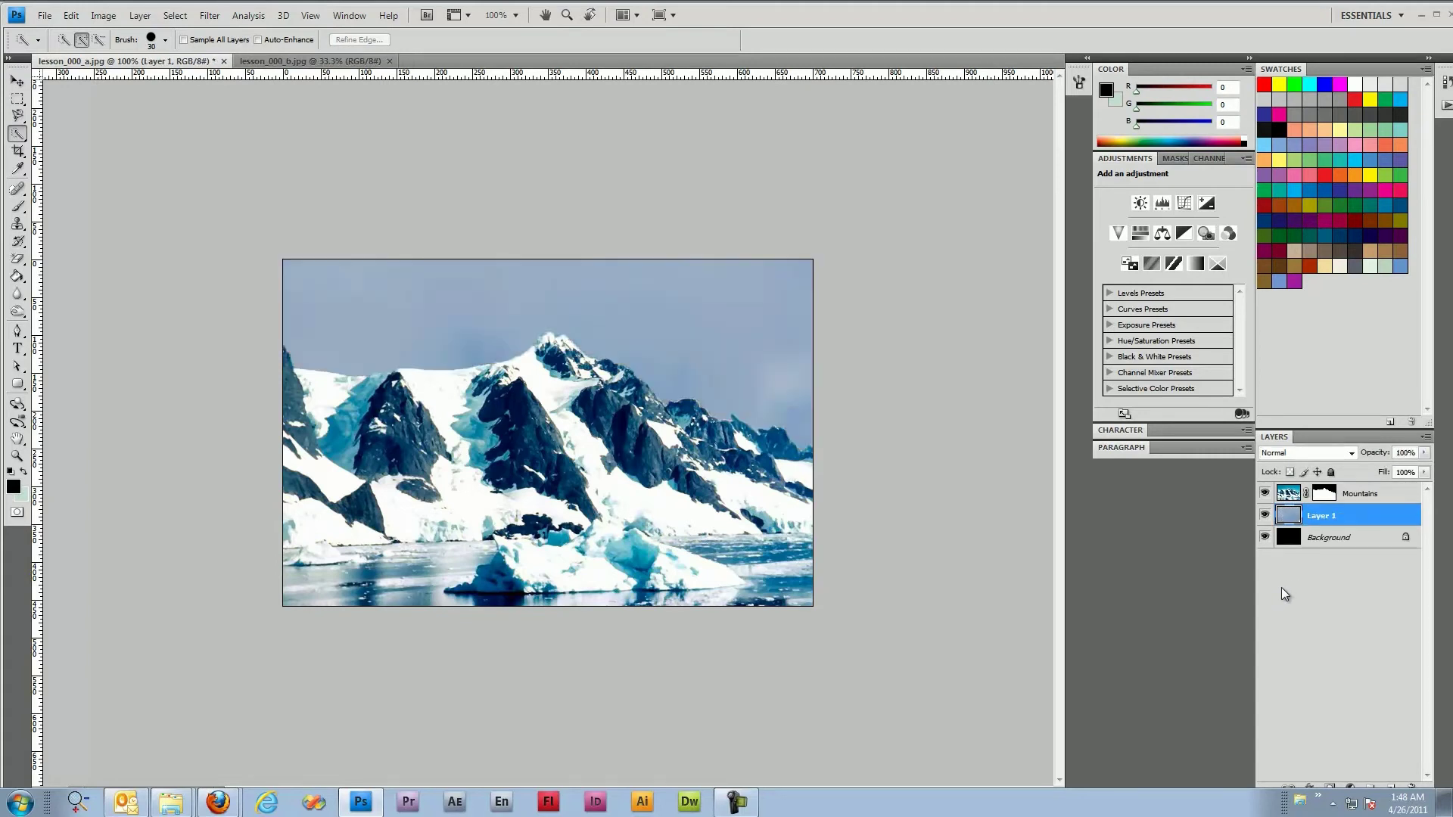
pyautogui.doubleClick(1318, 517)
pyautogui.write('Sky')
pyautogui.press('Return')
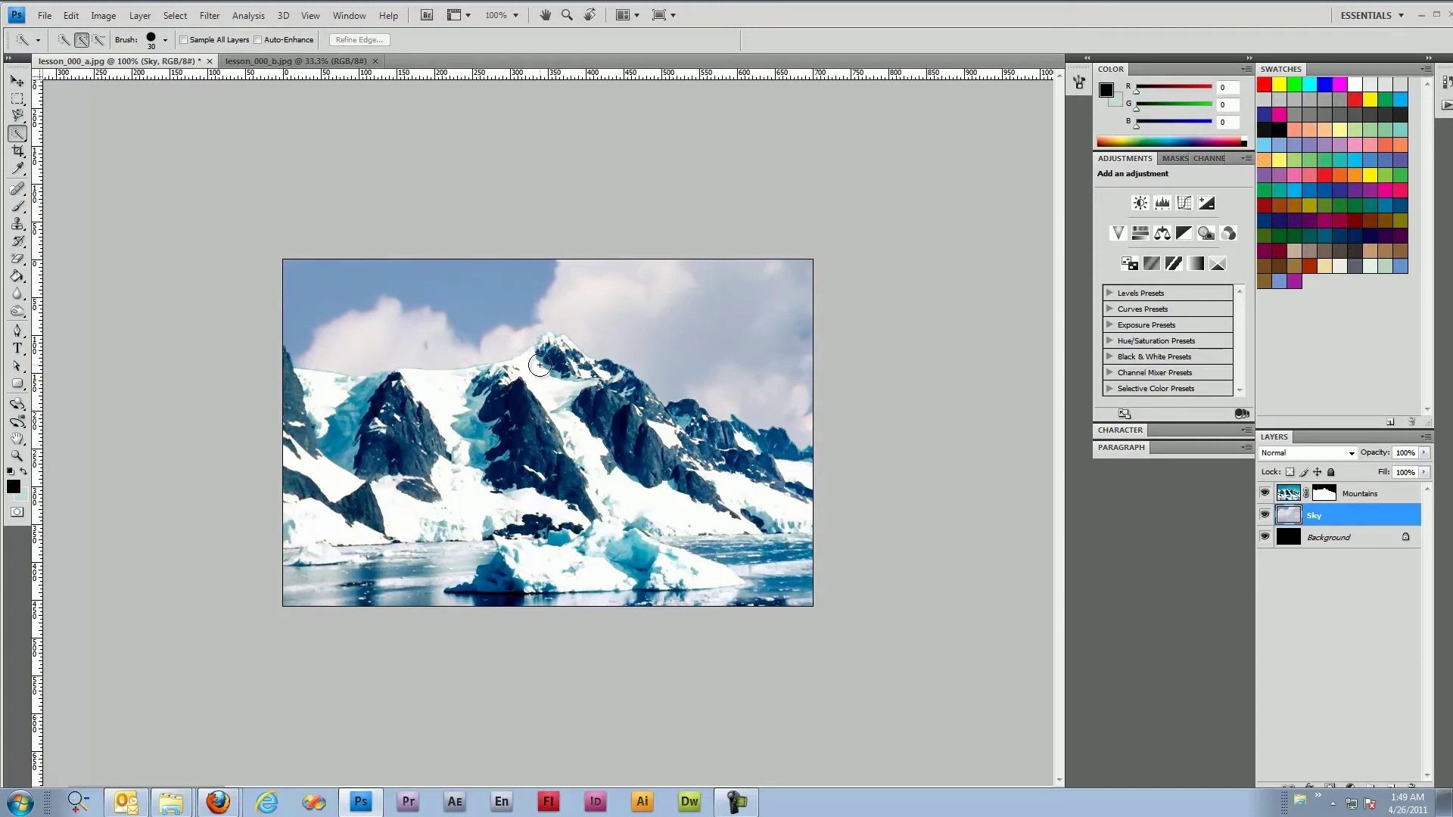
# Select the Mountains layer mask thumbnail for editing
pyautogui.click(1323, 496)
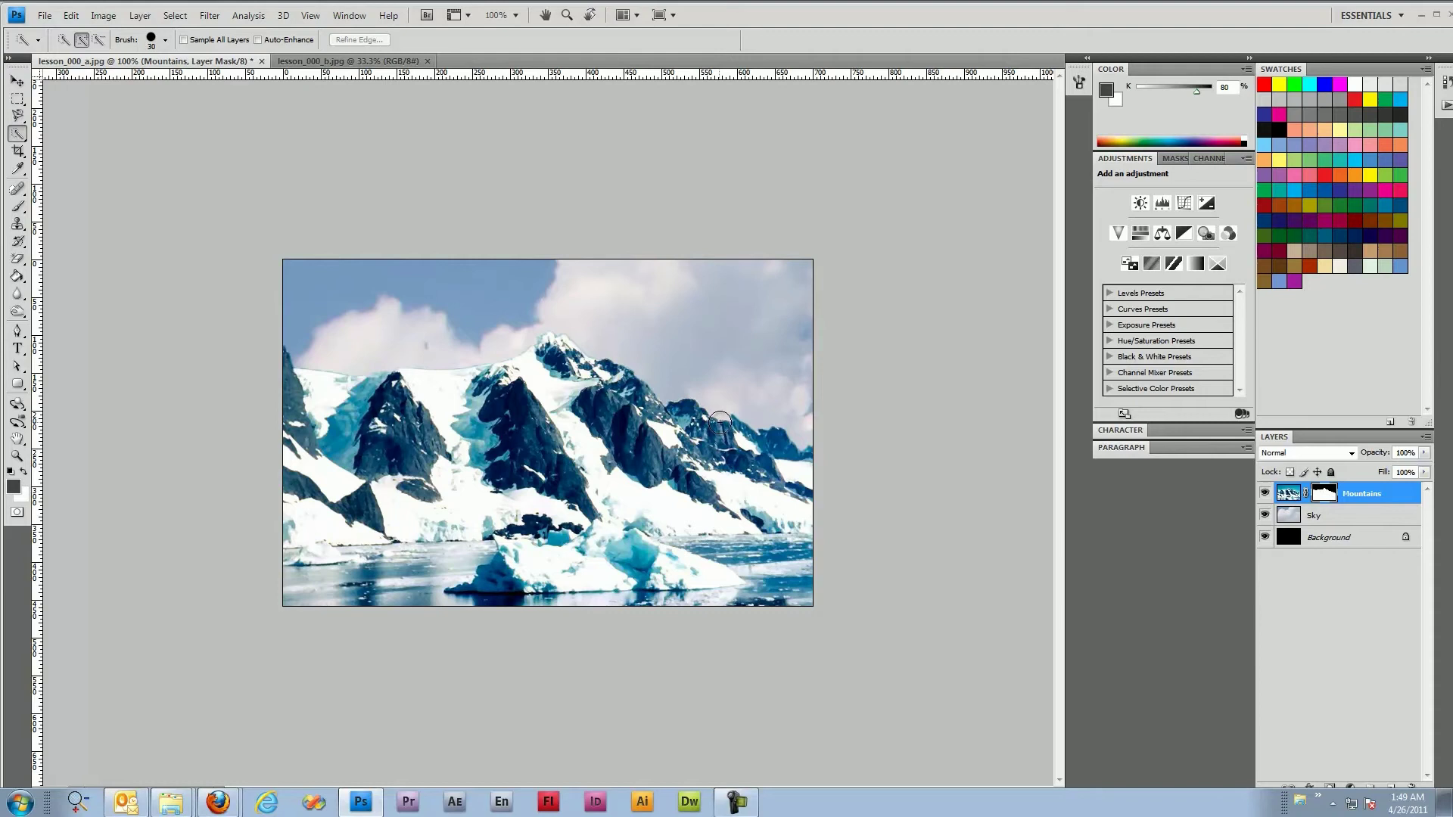
# Zoom into the mountain summit and set up a harder-edged Brush
pyautogui.click(17, 455)
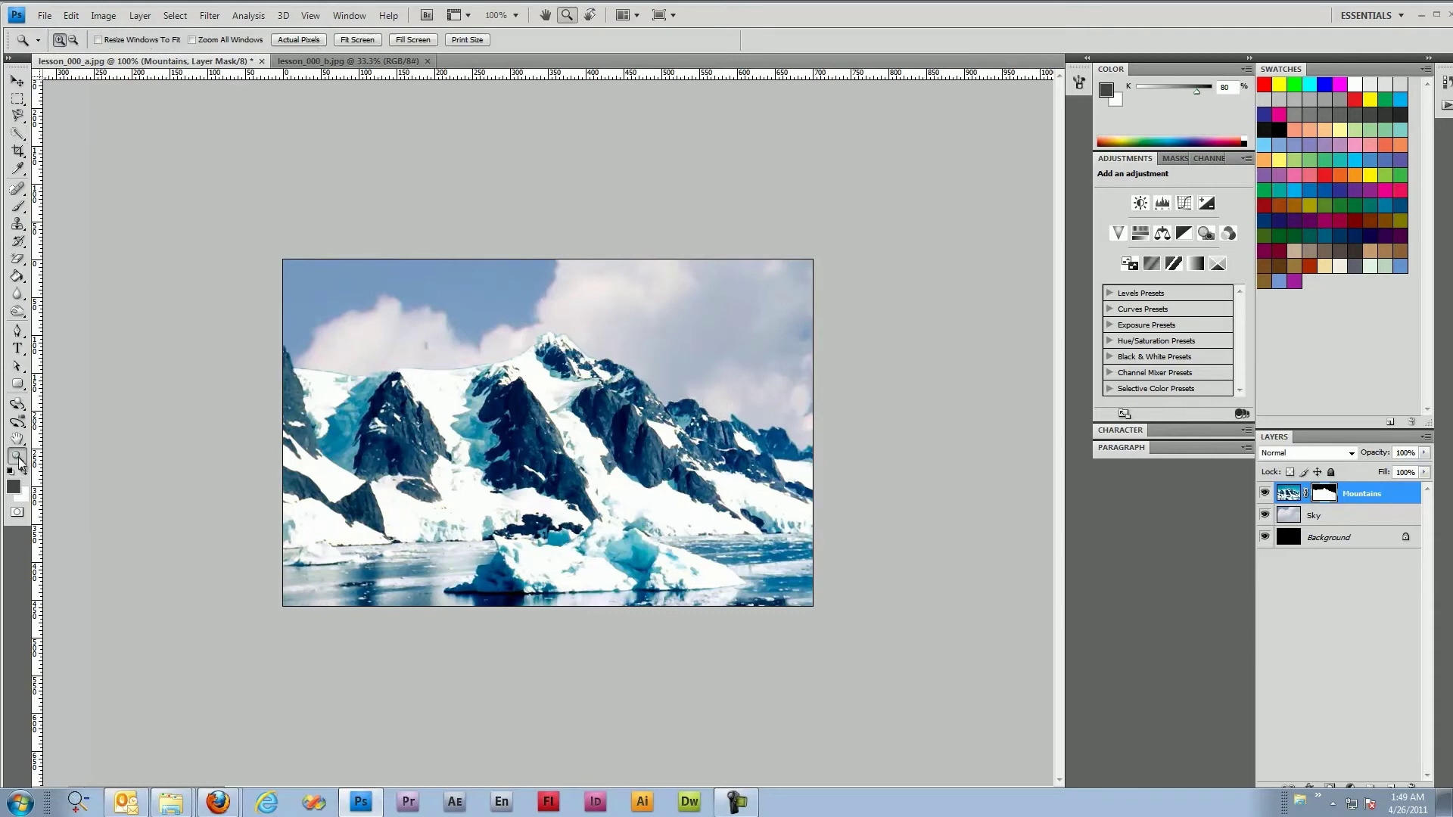
pyautogui.moveTo(641, 356); pyautogui.dragTo(755, 464)
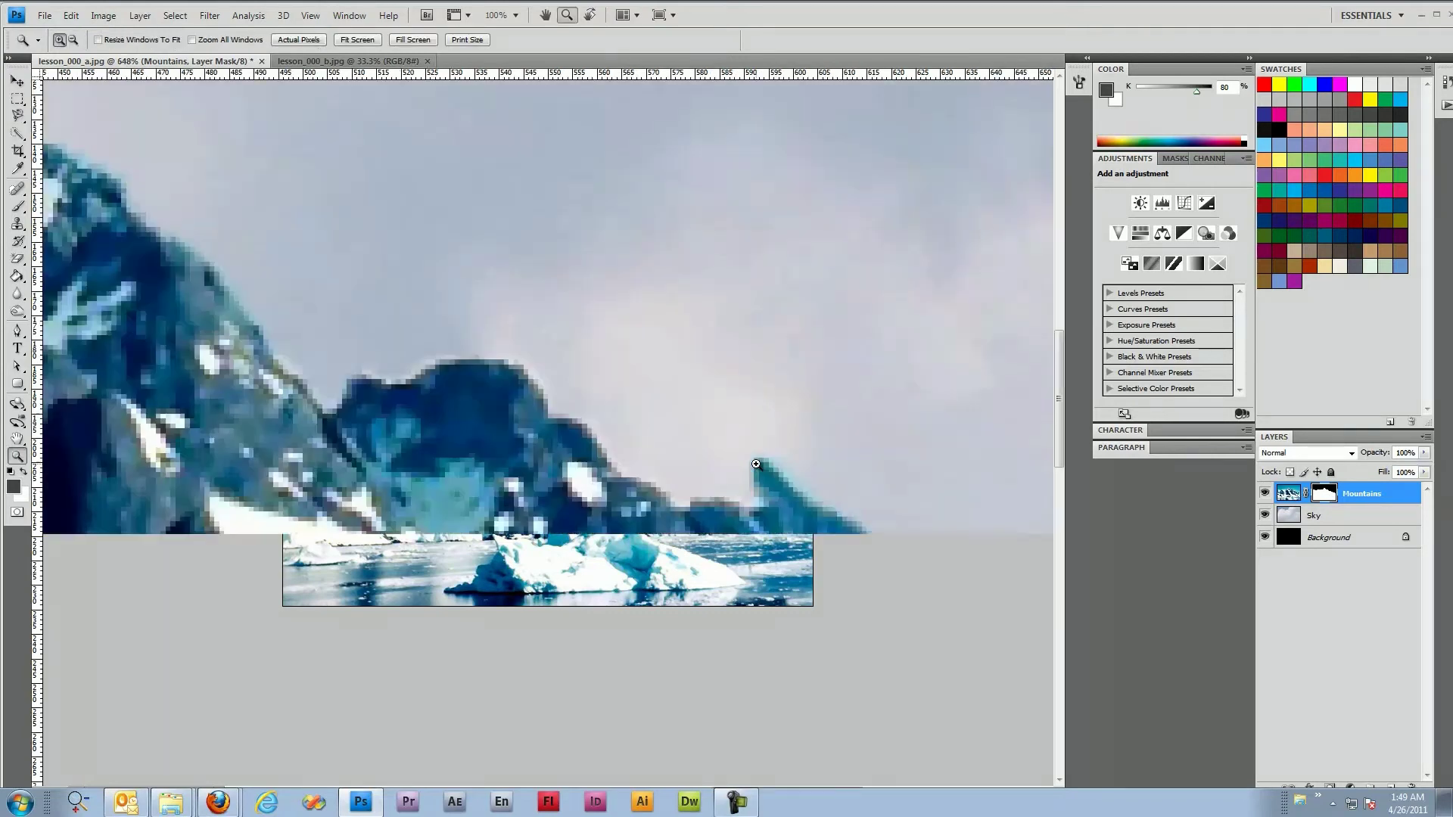
pyautogui.click(17, 205)
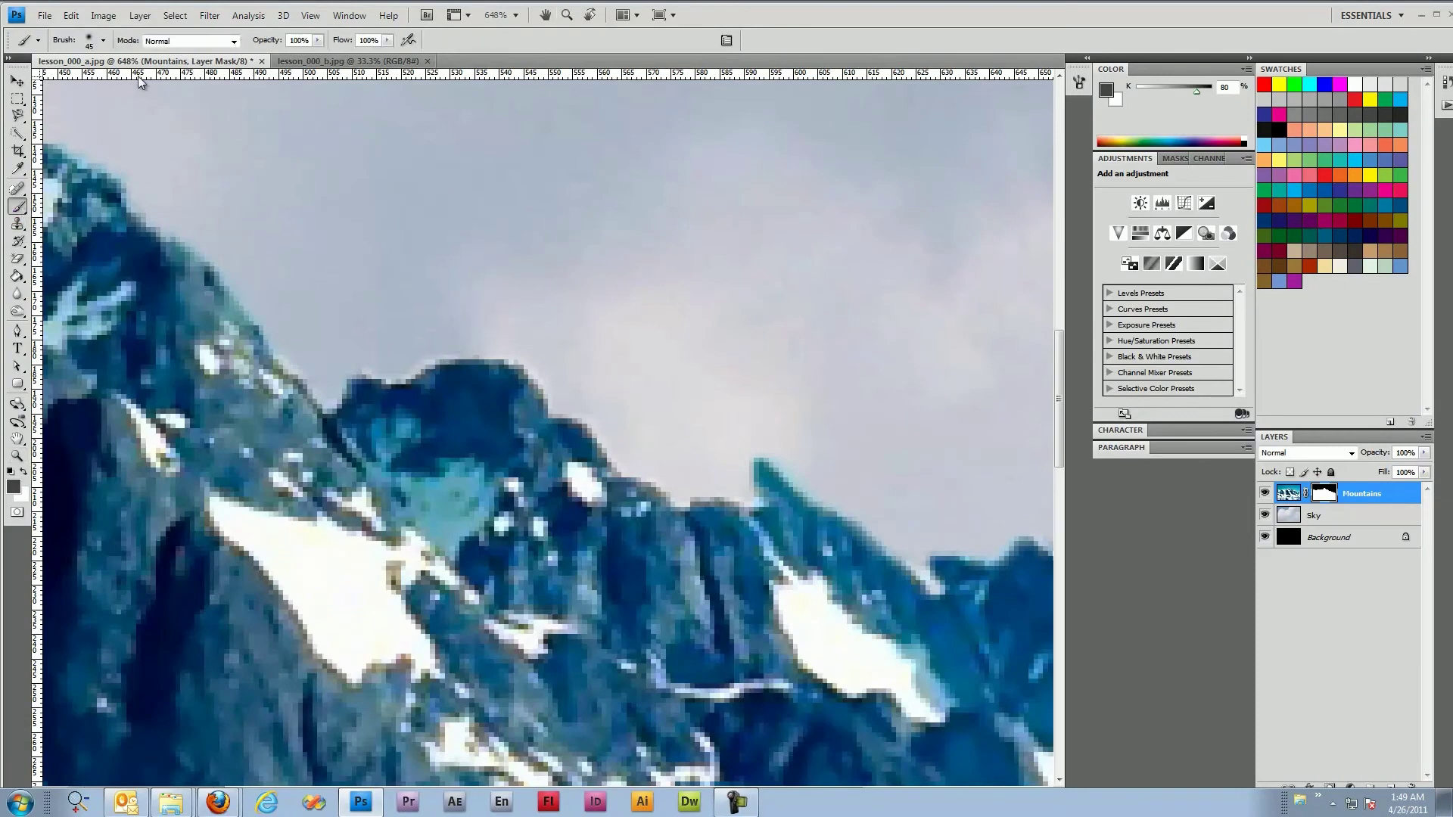
pyautogui.click(104, 41)
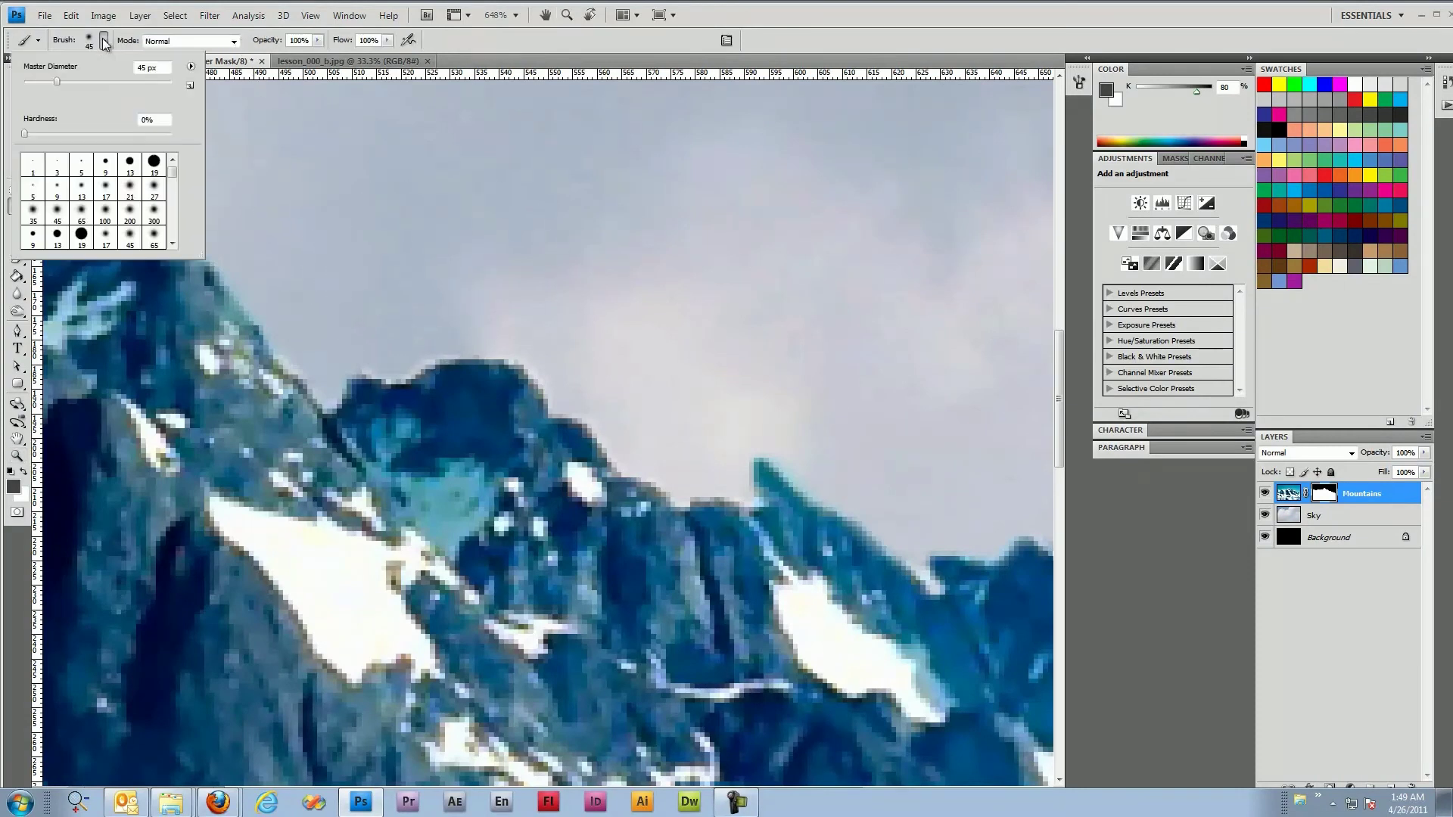
pyautogui.click(149, 135)
pyautogui.moveTo(156, 136); pyautogui.dragTo(163, 136)
# Paint white along the ridge on the Mountains layer mask
pyautogui.click(565, 42)
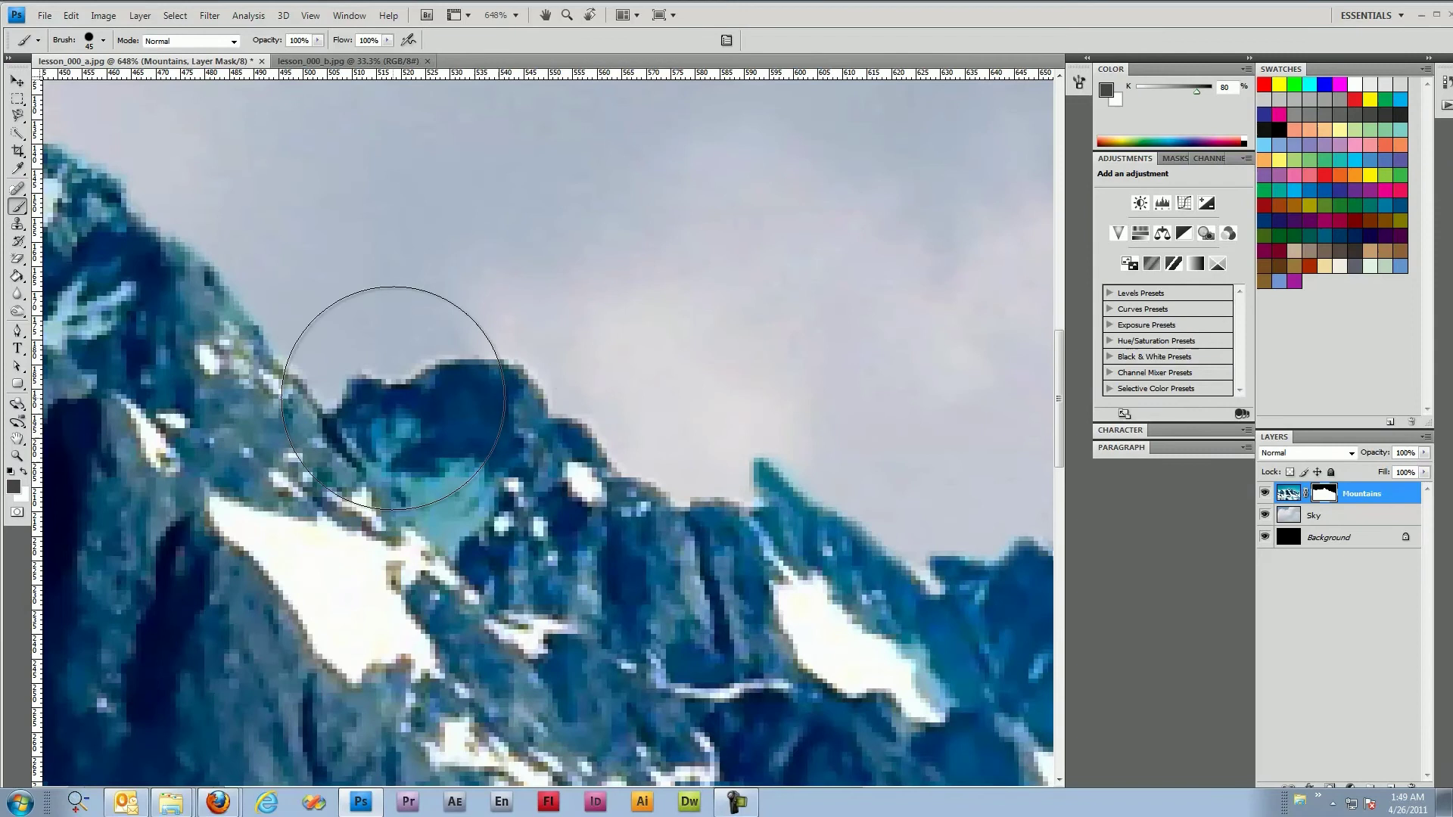
pyautogui.press('x')
pyautogui.moveTo(647, 514)
pyautogui.mouseDown()
pyautogui.moveTo(697, 438)
pyautogui.moveTo(486, 323)
pyautogui.moveTo(447, 279)
pyautogui.moveTo(416, 341)
pyautogui.moveTo(357, 356)
pyautogui.moveTo(396, 308)
pyautogui.moveTo(616, 422)
pyautogui.moveTo(681, 469)
pyautogui.moveTo(715, 568)
pyautogui.moveTo(769, 480)
pyautogui.moveTo(648, 454)
pyautogui.moveTo(676, 488)
pyautogui.moveTo(272, 298)
pyautogui.moveTo(234, 356)
pyautogui.moveTo(513, 311)
pyautogui.moveTo(568, 406)
pyautogui.moveTo(802, 454)
pyautogui.moveTo(739, 366)
pyautogui.moveTo(817, 325)
pyautogui.moveTo(567, 149)
pyautogui.moveTo(316, 157)
pyautogui.mouseUp()
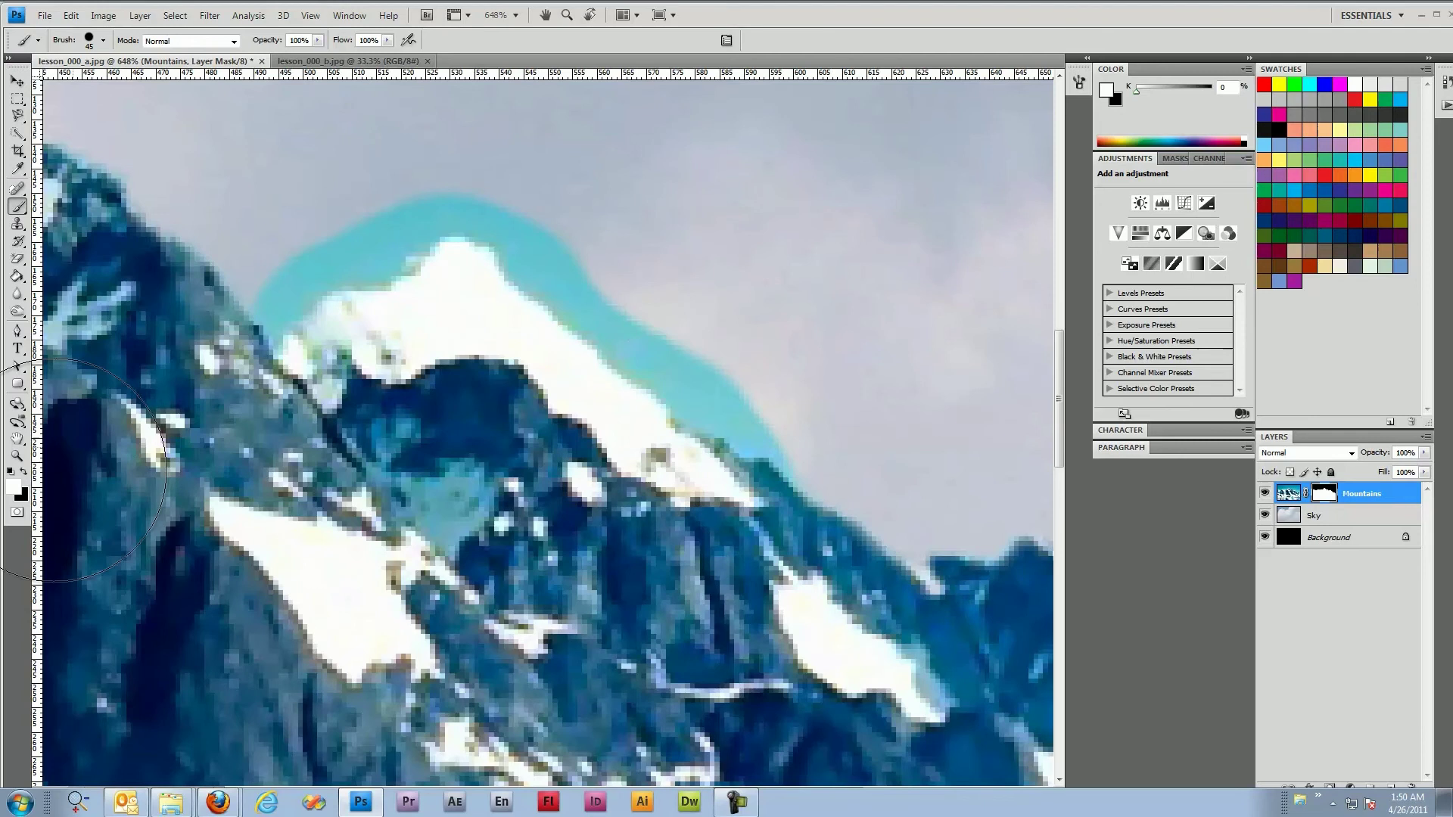
# Paint out the cyan halo along the ridge in black with a smaller brush, then zoom out fully
pyautogui.press('x')
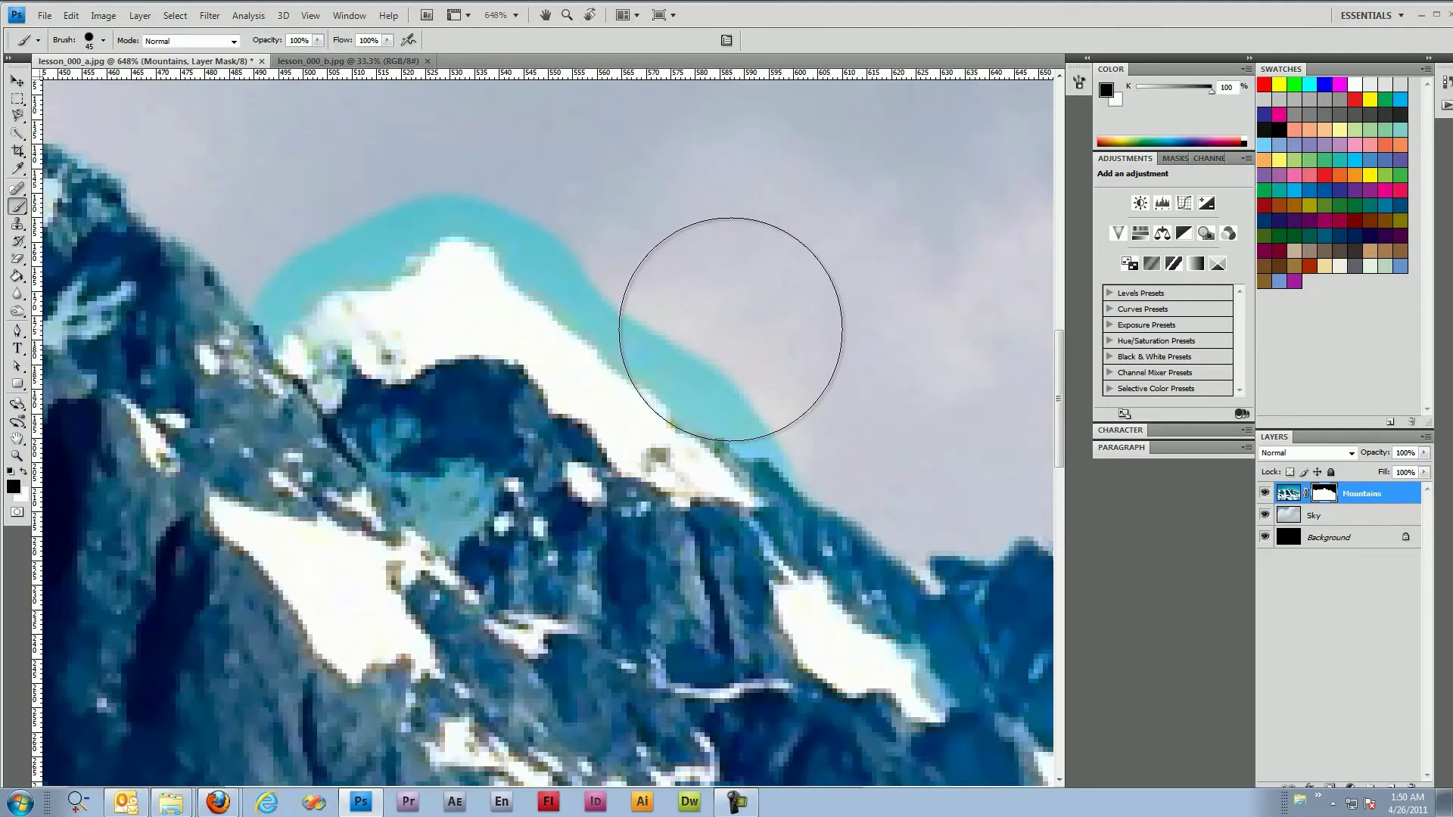
pyautogui.press('[')
pyautogui.press('[')
pyautogui.press('[')
pyautogui.press(']')
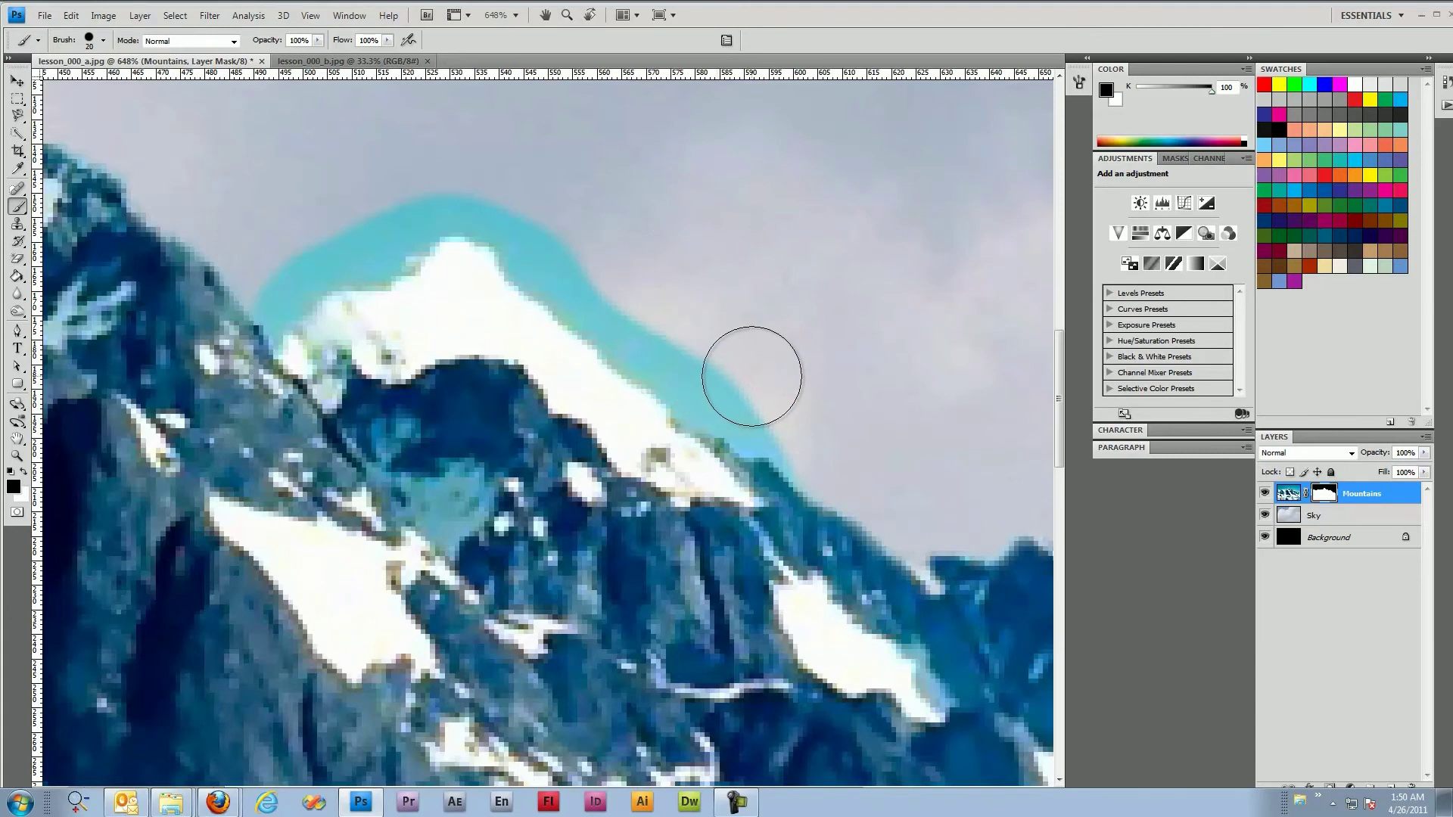
pyautogui.moveTo(749, 370)
pyautogui.mouseDown()
pyautogui.moveTo(746, 386)
pyautogui.moveTo(775, 406)
pyautogui.mouseUp()
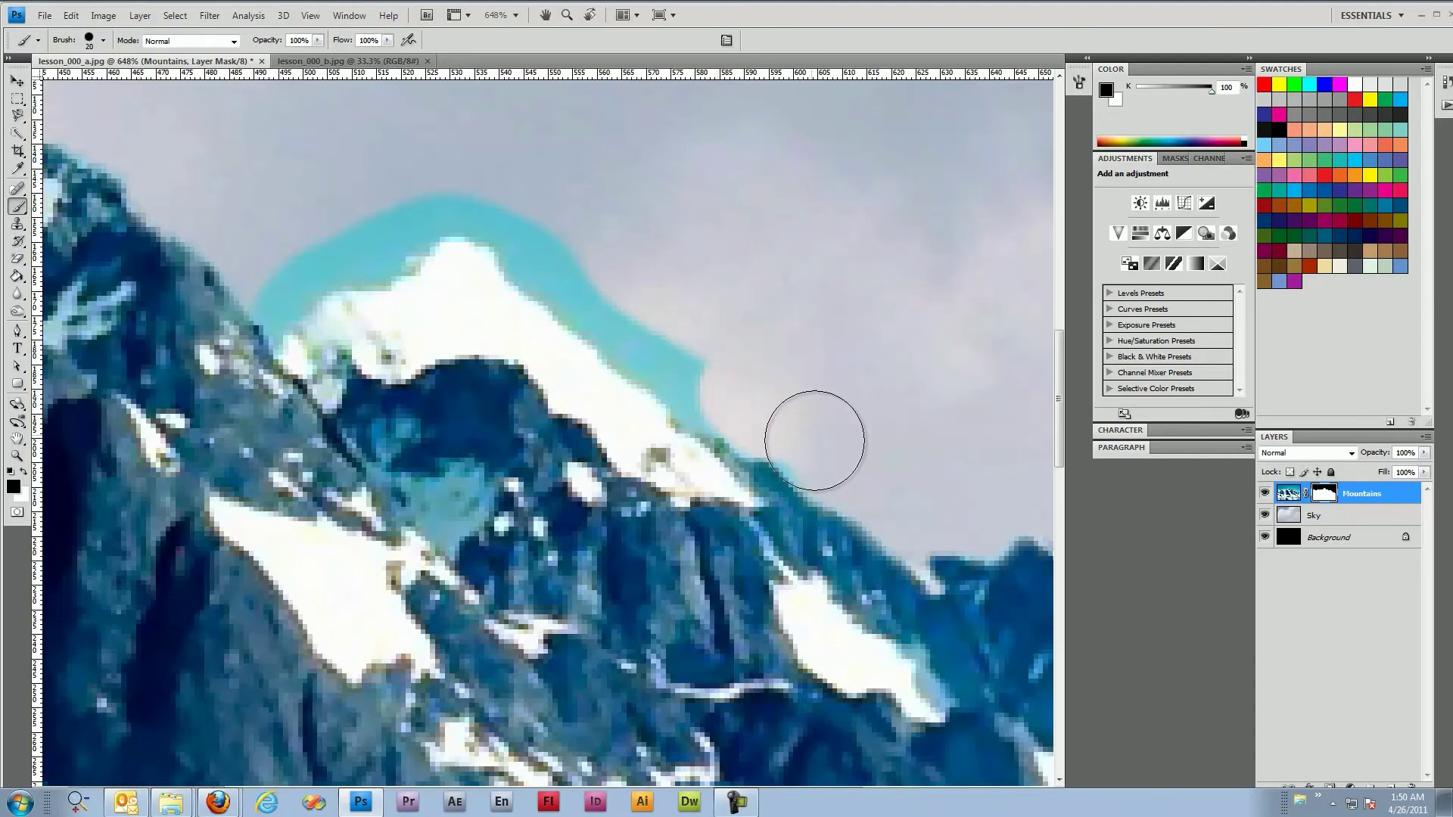
pyautogui.moveTo(815, 441)
pyautogui.mouseDown()
pyautogui.moveTo(715, 351)
pyautogui.moveTo(684, 353)
pyautogui.moveTo(713, 386)
pyautogui.moveTo(539, 206)
pyautogui.moveTo(473, 177)
pyautogui.moveTo(391, 186)
pyautogui.moveTo(350, 221)
pyautogui.moveTo(444, 176)
pyautogui.moveTo(511, 196)
pyautogui.moveTo(562, 246)
pyautogui.mouseUp()
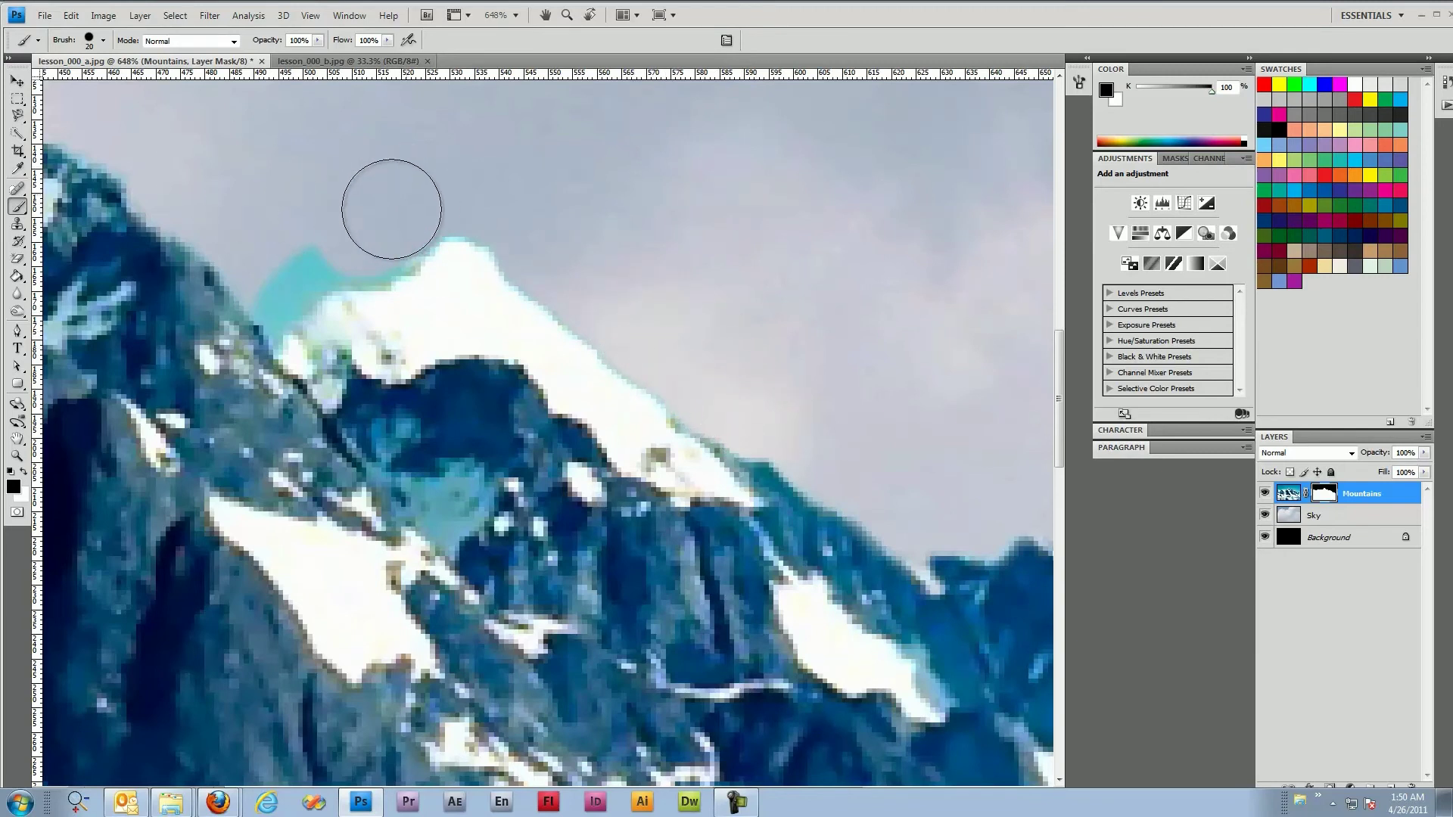
pyautogui.press('[')
pyautogui.moveTo(327, 227)
pyautogui.mouseDown()
pyautogui.moveTo(287, 276)
pyautogui.moveTo(378, 252)
pyautogui.moveTo(274, 273)
pyautogui.moveTo(267, 315)
pyautogui.moveTo(293, 292)
pyautogui.moveTo(270, 327)
pyautogui.moveTo(293, 294)
pyautogui.moveTo(379, 269)
pyautogui.moveTo(446, 225)
pyautogui.moveTo(503, 240)
pyautogui.mouseUp()
pyautogui.press('[')
pyautogui.press('[')
pyautogui.press('[')
pyautogui.press('[')
pyautogui.press('[')
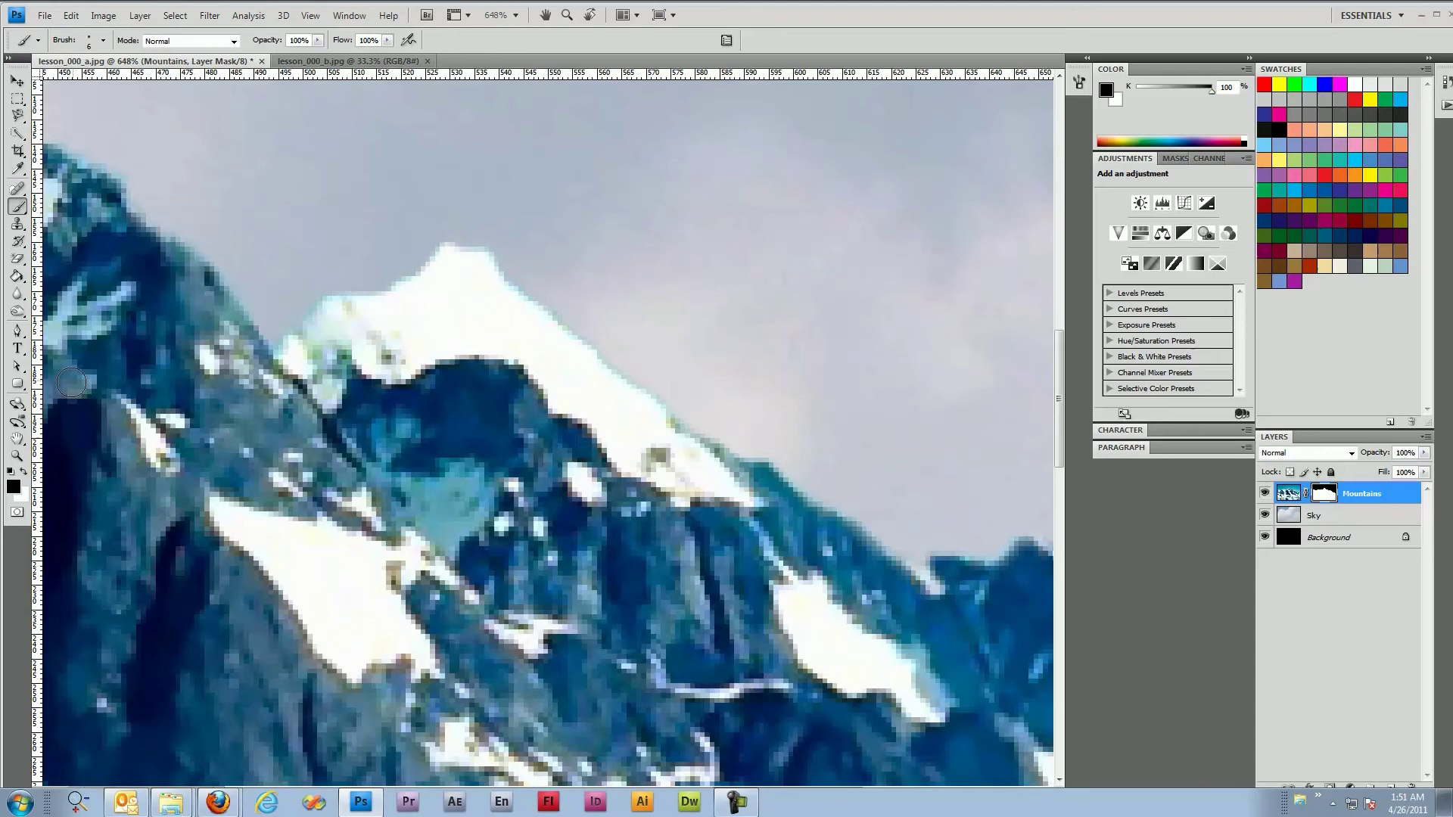
pyautogui.doubleClick(16, 456)
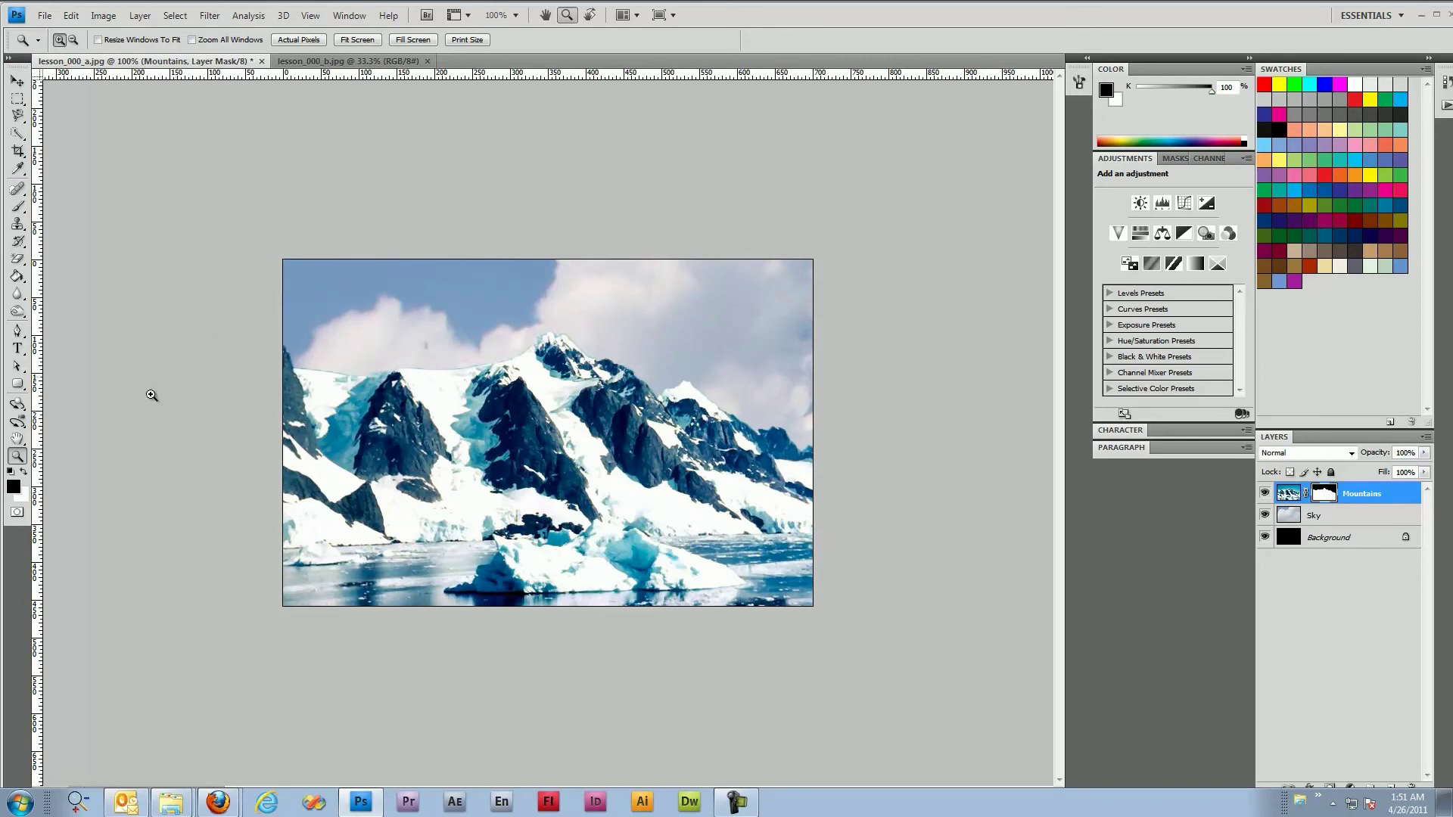
# Set the Brush foreground colour to mid grey #7c7c7c
pyautogui.click(18, 207)
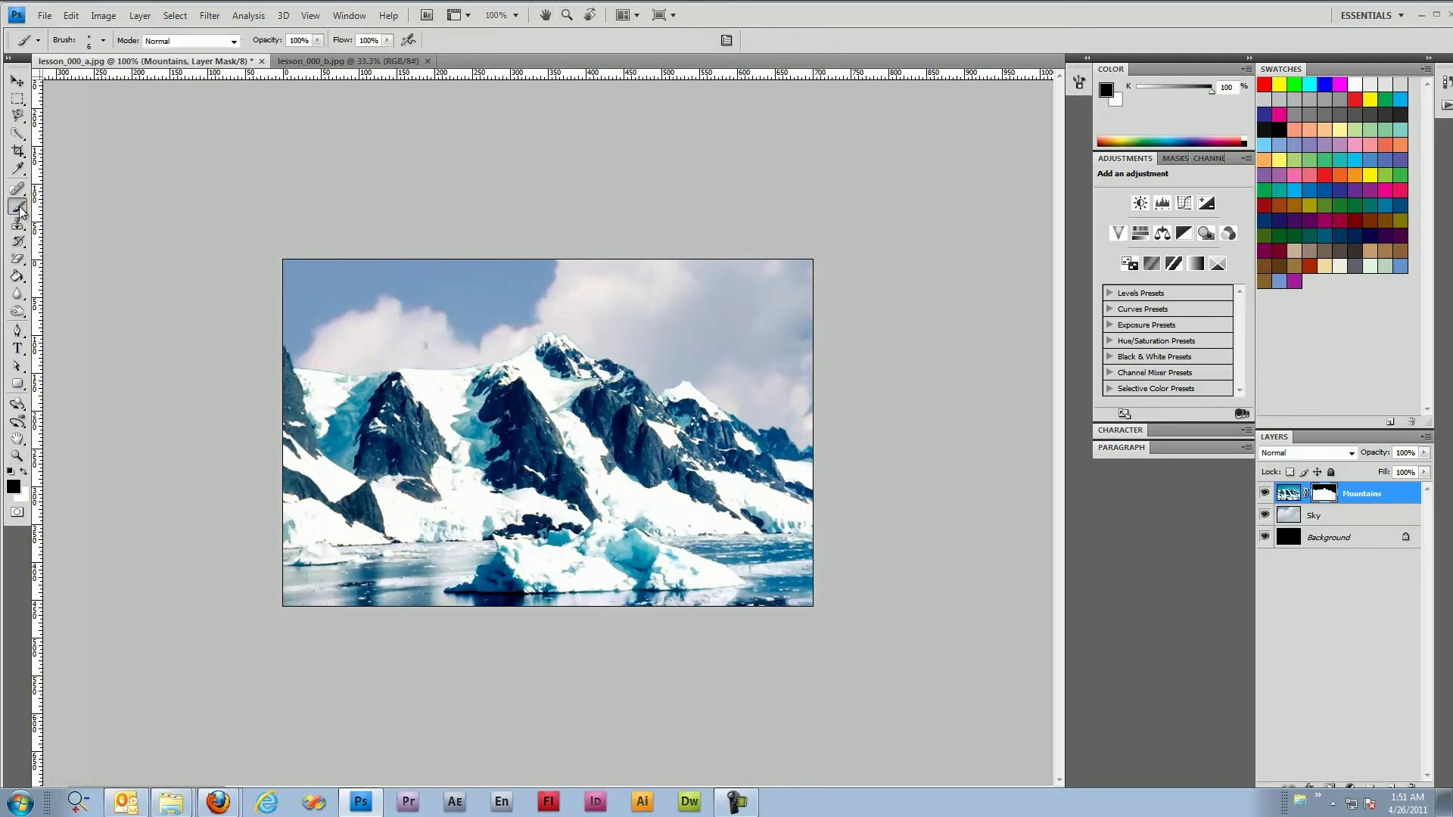
pyautogui.click(14, 486)
pyautogui.moveTo(1022, 499); pyautogui.dragTo(975, 513)
pyautogui.click(1317, 410)
# Paint grey over the right-hand mountains on the mask with a 100 px, 0% hardness brush
pyautogui.press(']')
pyautogui.press(']')
pyautogui.press(']')
pyautogui.press(']')
pyautogui.press(']')
pyautogui.press(']')
pyautogui.press(']')
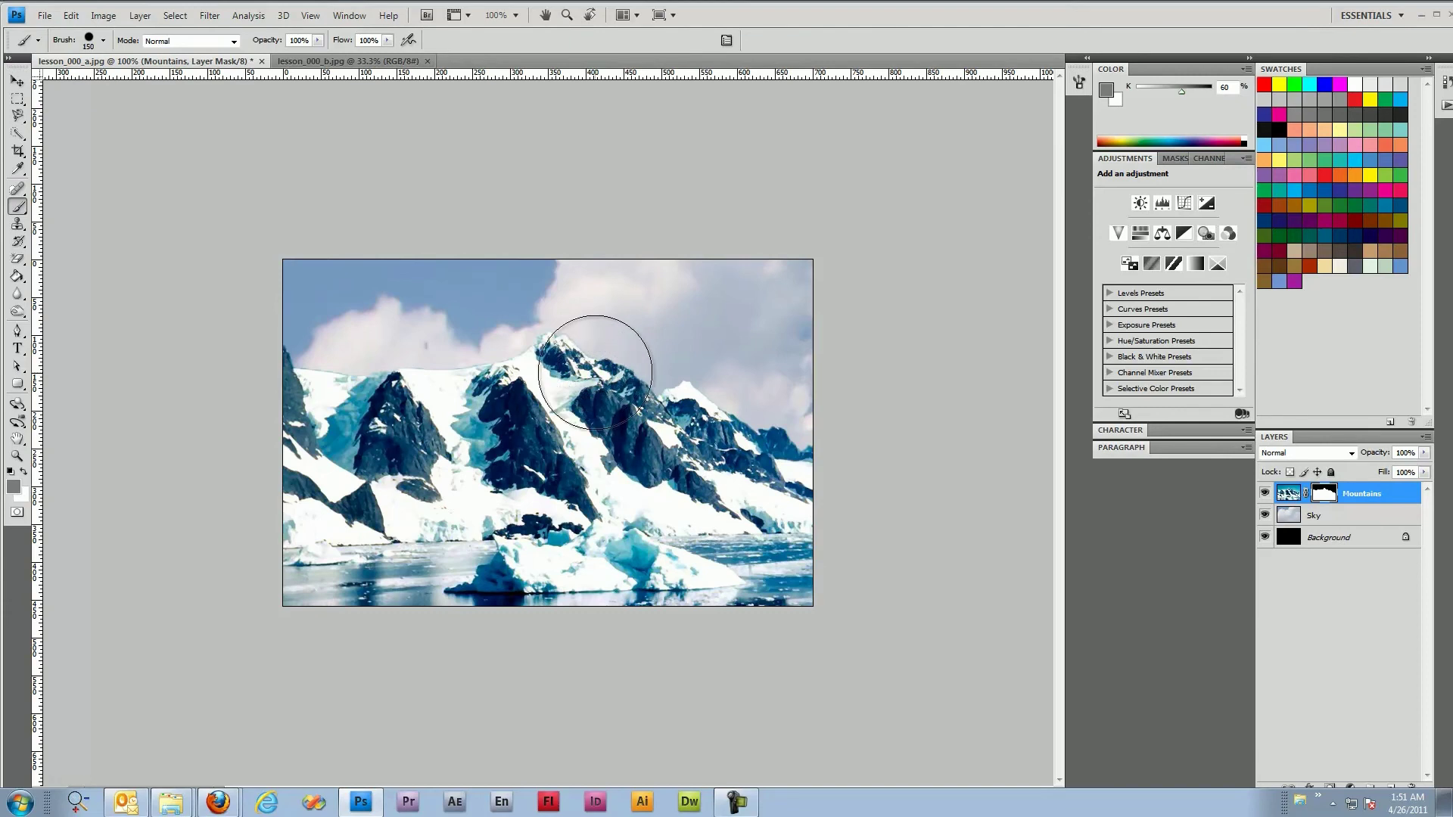
pyautogui.press('[')
pyautogui.press('[')
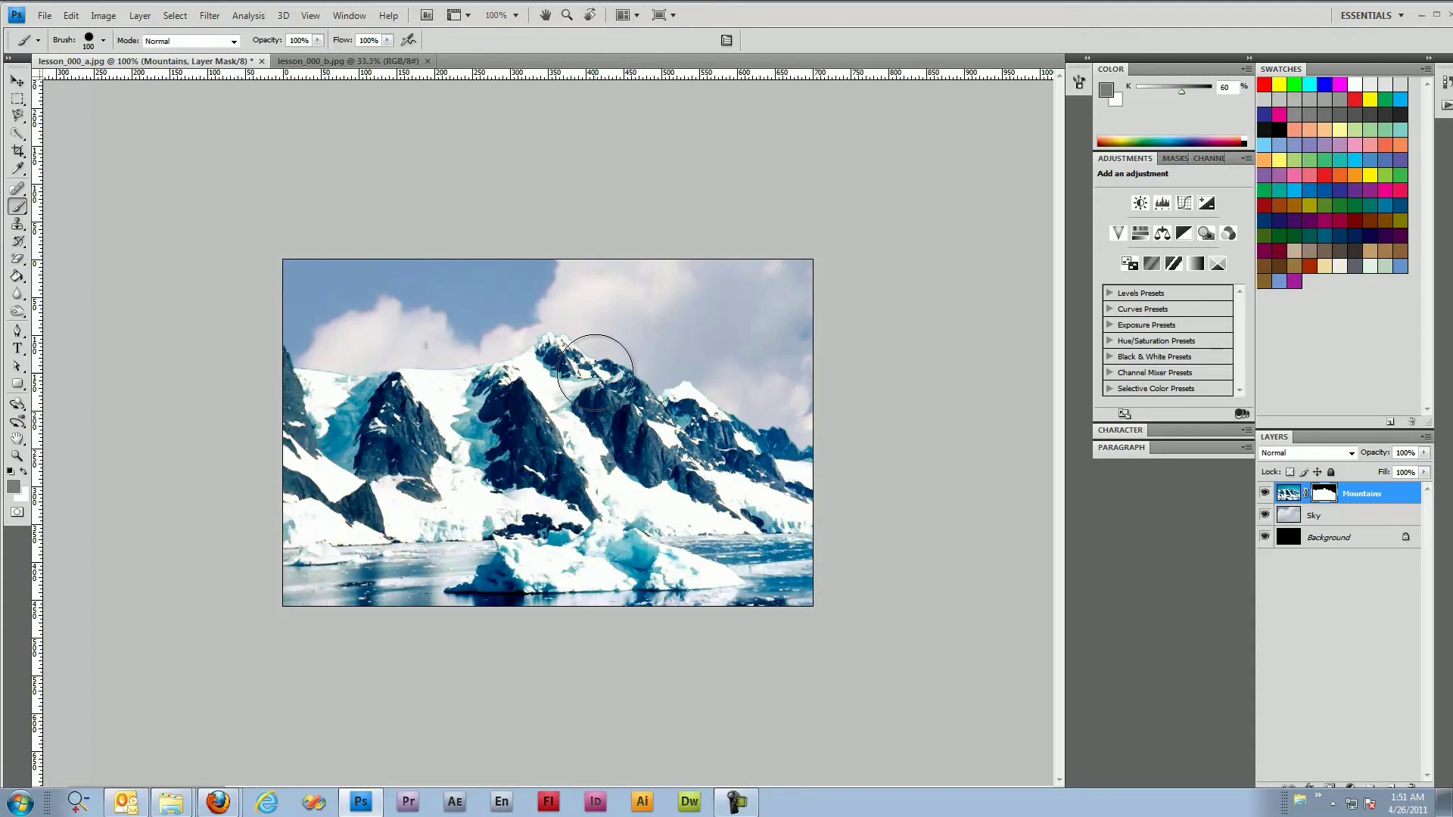
pyautogui.click(103, 40)
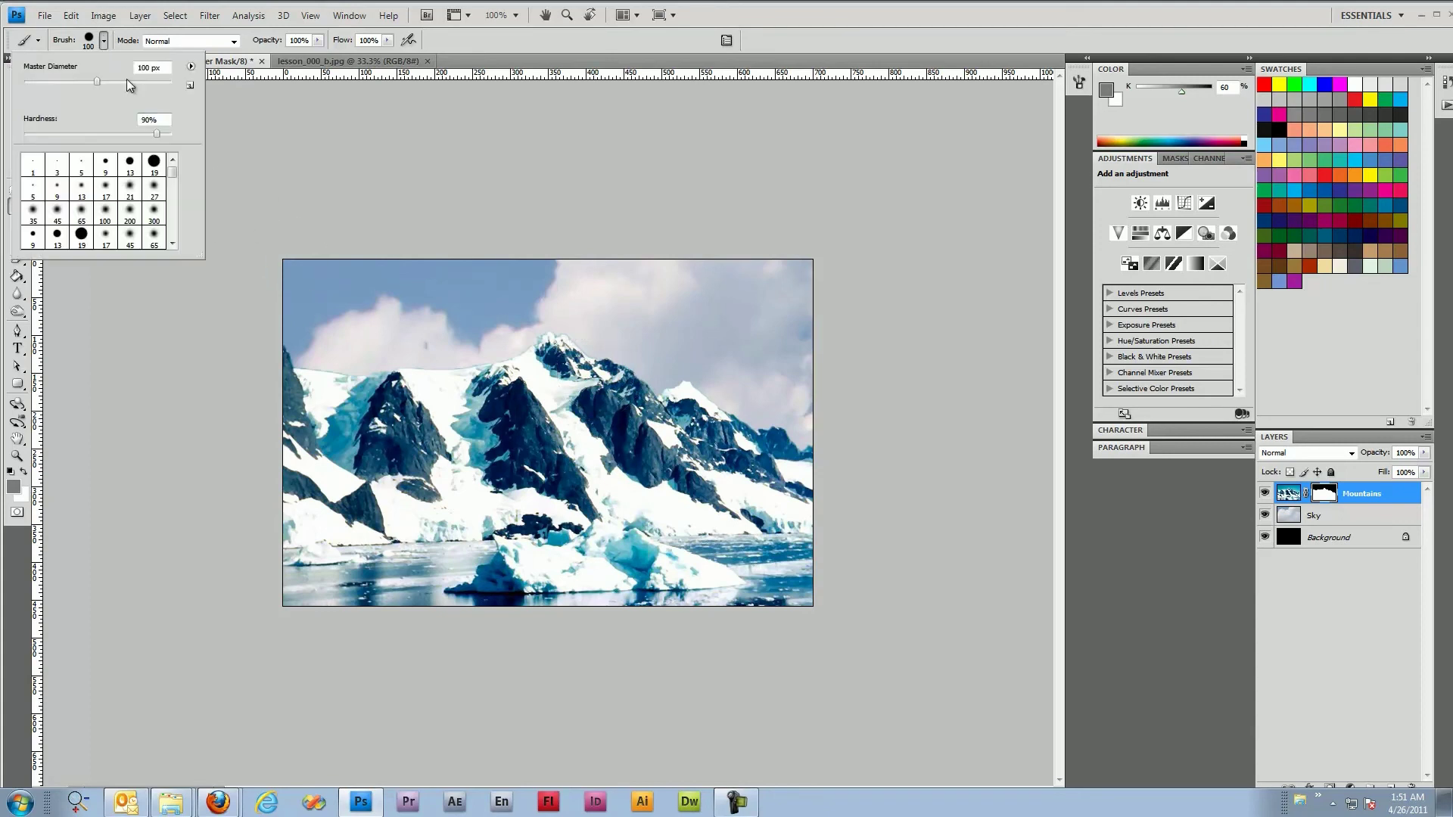
pyautogui.press('Return')
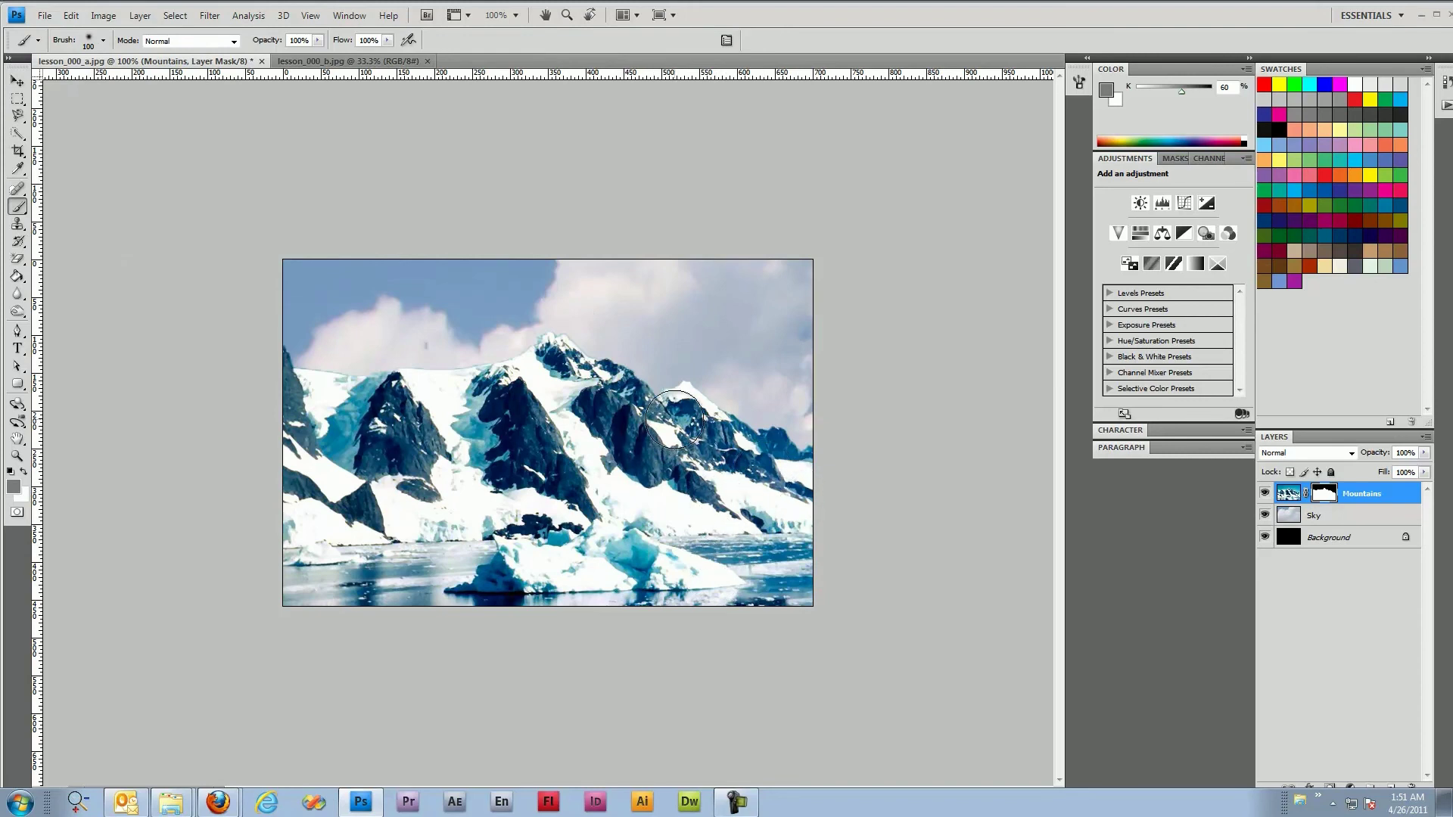
pyautogui.moveTo(674, 420)
pyautogui.mouseDown()
pyautogui.moveTo(794, 494)
pyautogui.moveTo(733, 460)
pyautogui.moveTo(774, 467)
pyautogui.moveTo(791, 481)
pyautogui.moveTo(706, 449)
pyautogui.moveTo(686, 417)
pyautogui.moveTo(701, 501)
pyautogui.moveTo(688, 439)
pyautogui.moveTo(797, 523)
pyautogui.moveTo(683, 444)
pyautogui.moveTo(476, 406)
pyautogui.moveTo(628, 552)
pyautogui.moveTo(646, 520)
pyautogui.moveTo(770, 528)
pyautogui.moveTo(744, 417)
pyautogui.moveTo(641, 385)
pyautogui.moveTo(773, 500)
pyautogui.moveTo(673, 409)
pyautogui.moveTo(768, 463)
pyautogui.moveTo(707, 406)
pyautogui.moveTo(793, 445)
pyautogui.moveTo(804, 479)
pyautogui.moveTo(654, 386)
pyautogui.moveTo(743, 480)
pyautogui.moveTo(725, 485)
pyautogui.moveTo(747, 505)
pyautogui.moveTo(668, 407)
pyautogui.moveTo(718, 444)
pyautogui.moveTo(667, 394)
pyautogui.moveTo(732, 484)
pyautogui.moveTo(661, 417)
pyautogui.moveTo(725, 488)
pyautogui.mouseUp()
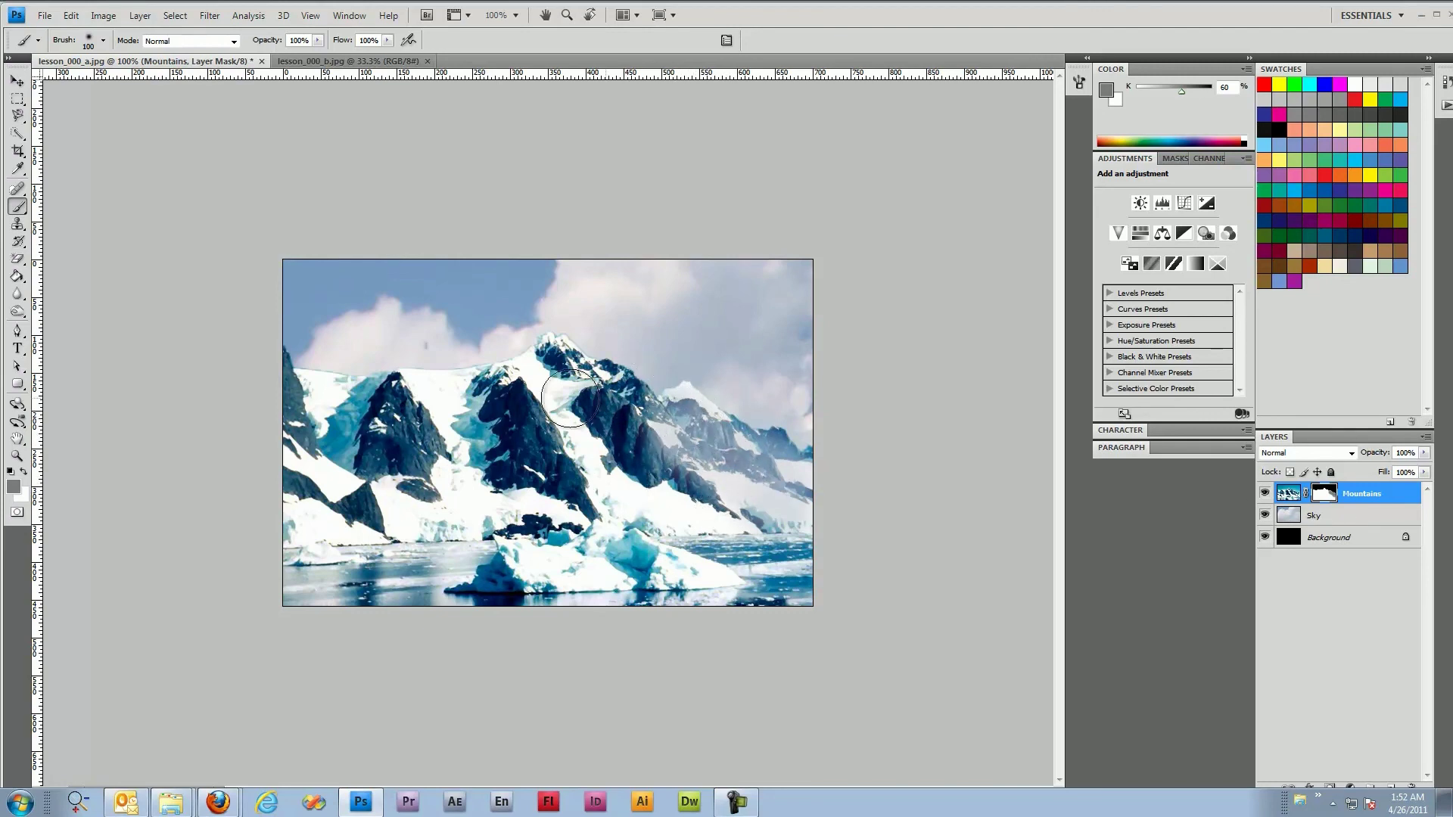
# Change the foreground colour to dark grey #383838
pyautogui.click(12, 486)
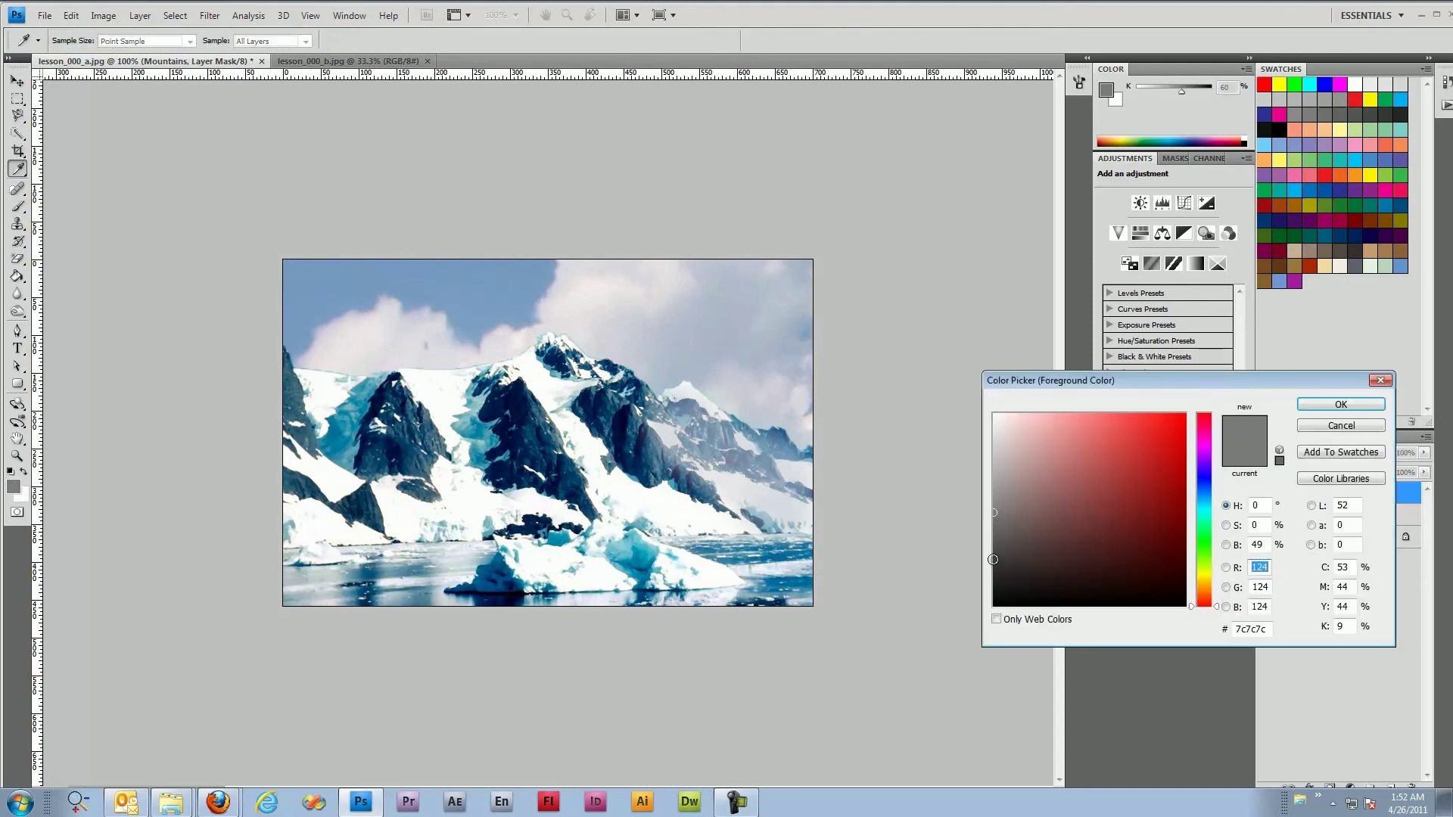
pyautogui.click(993, 564)
pyautogui.click(1314, 406)
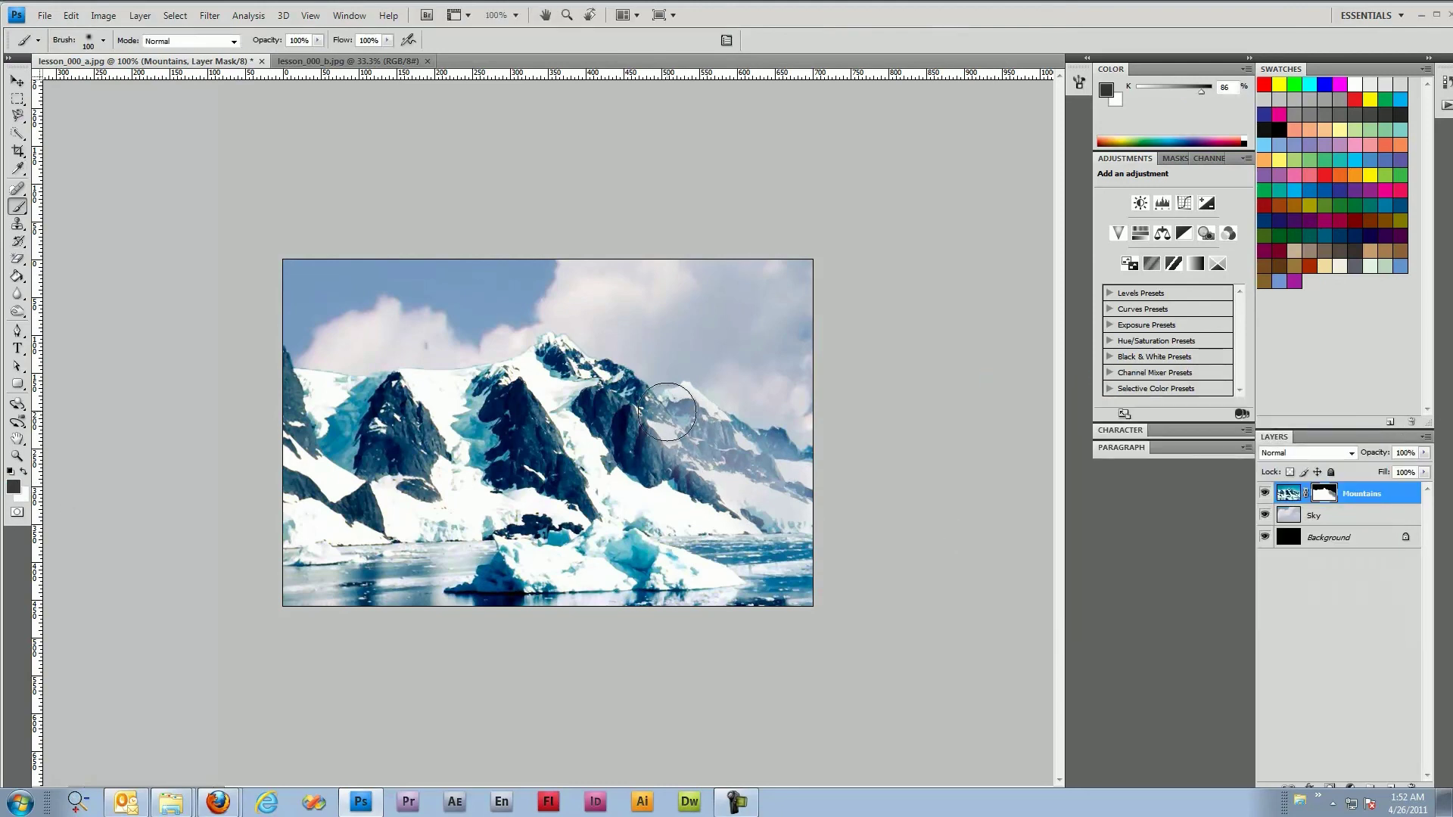
# Paint dark grey over the hazy right-side peaks using 50 px, then 80 px brushes
pyautogui.press('[')
pyautogui.press('[')
pyautogui.press('[')
pyautogui.press('[')
pyautogui.press('[')
pyautogui.click(683, 409)
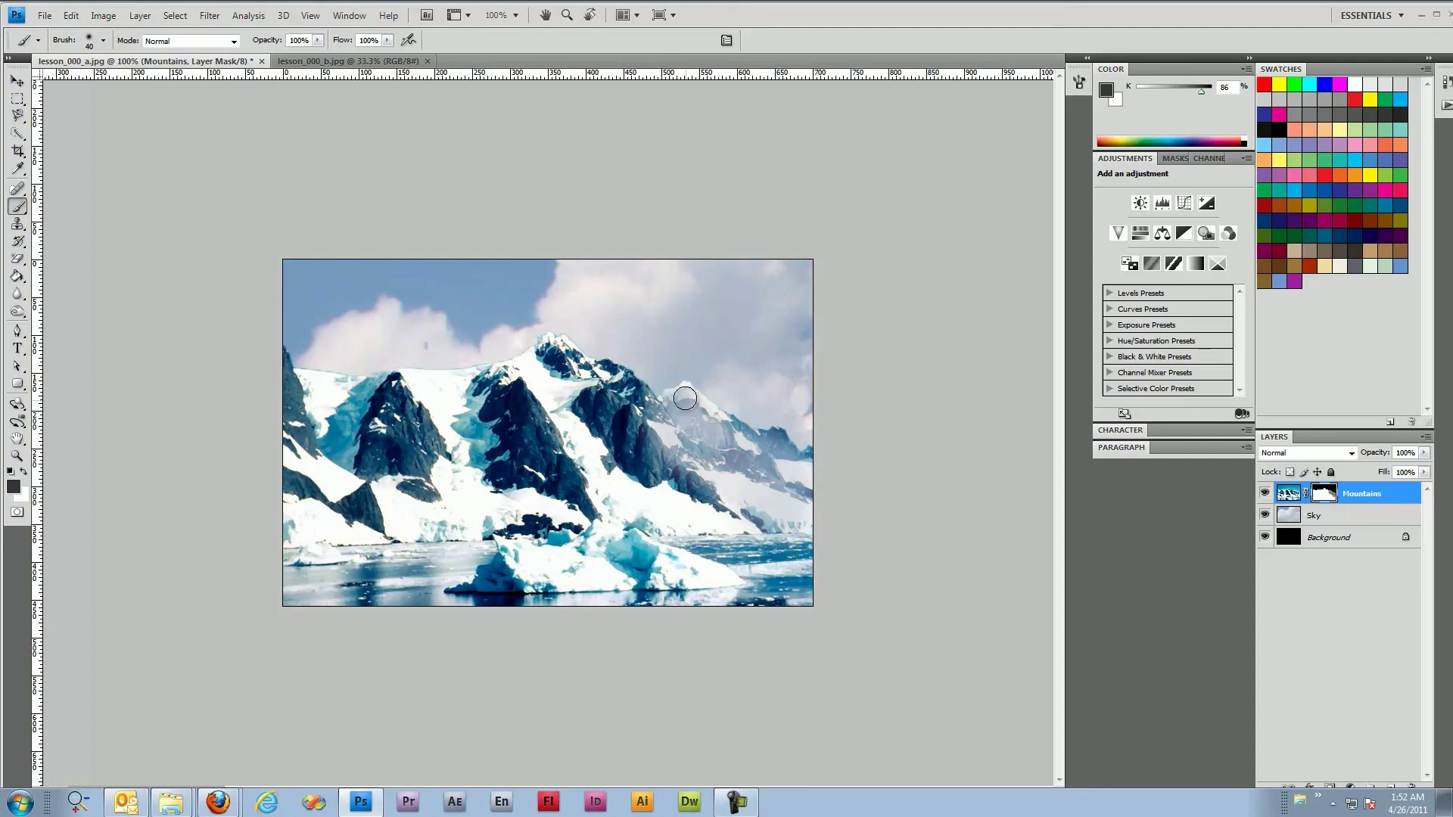
pyautogui.moveTo(684, 399); pyautogui.dragTo(767, 446)
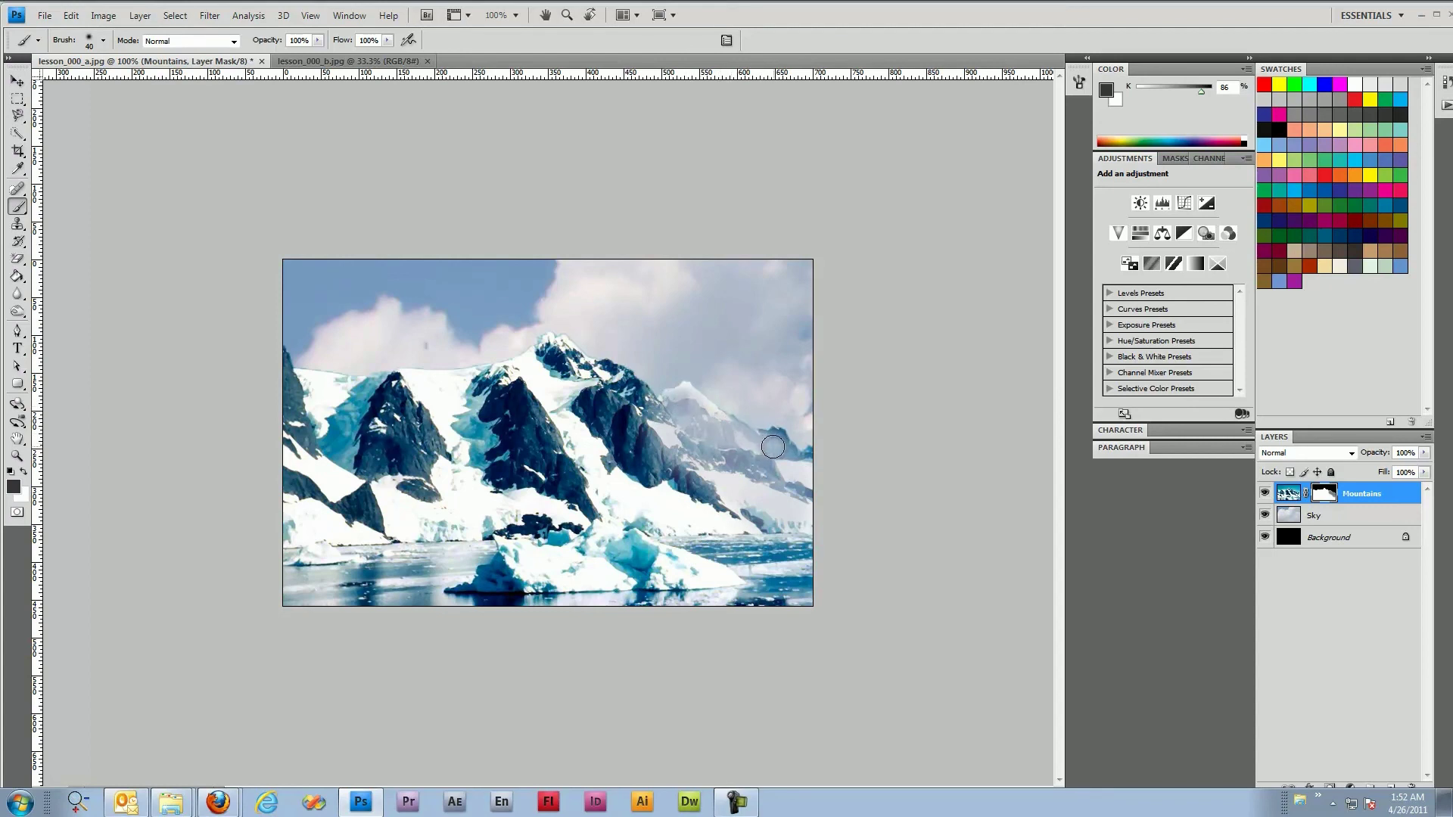
pyautogui.press(']')
pyautogui.press(']')
pyautogui.press(']')
pyautogui.moveTo(800, 451)
pyautogui.mouseDown()
pyautogui.moveTo(817, 447)
pyautogui.moveTo(791, 467)
pyautogui.moveTo(836, 535)
pyautogui.mouseUp()
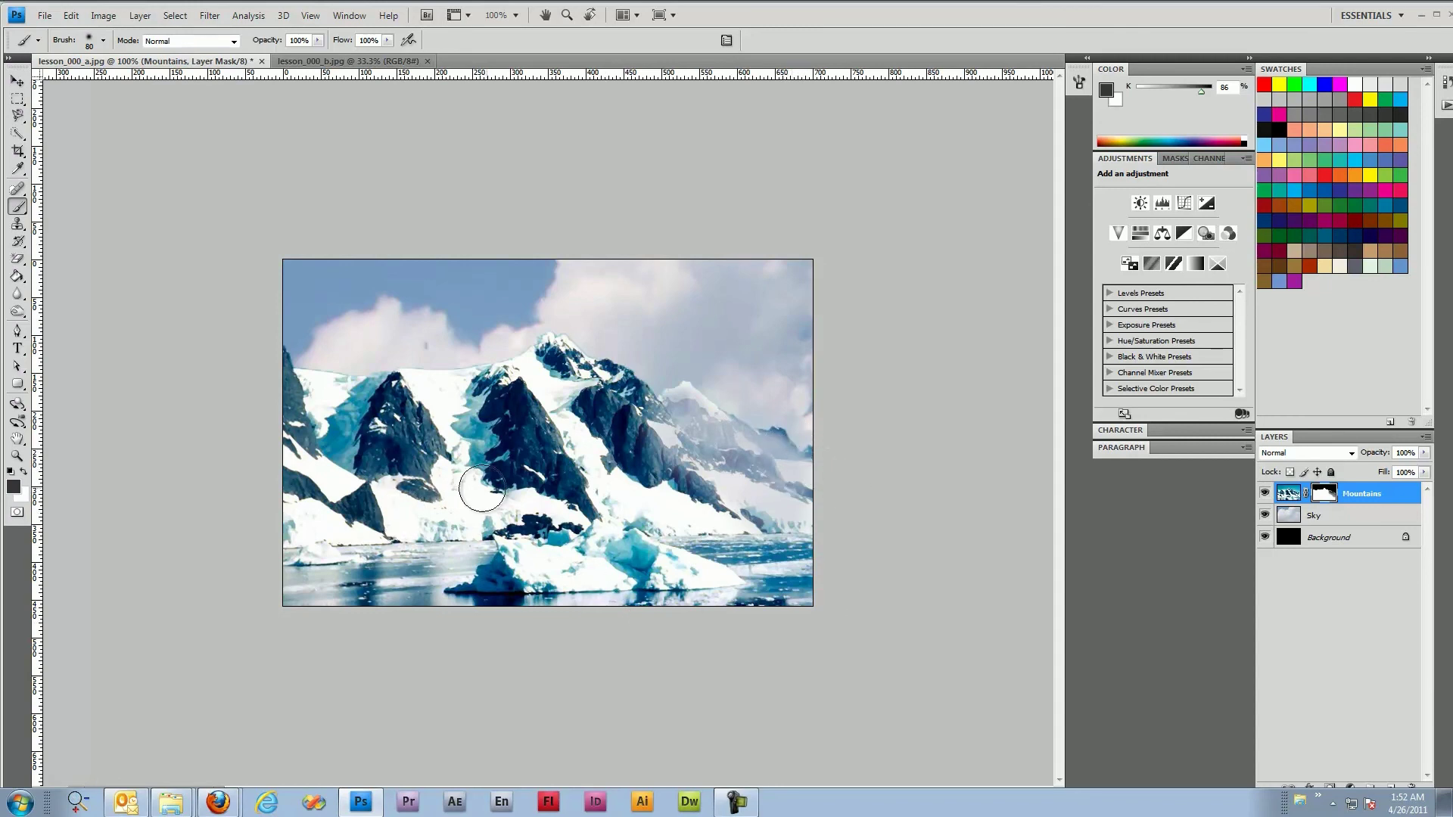